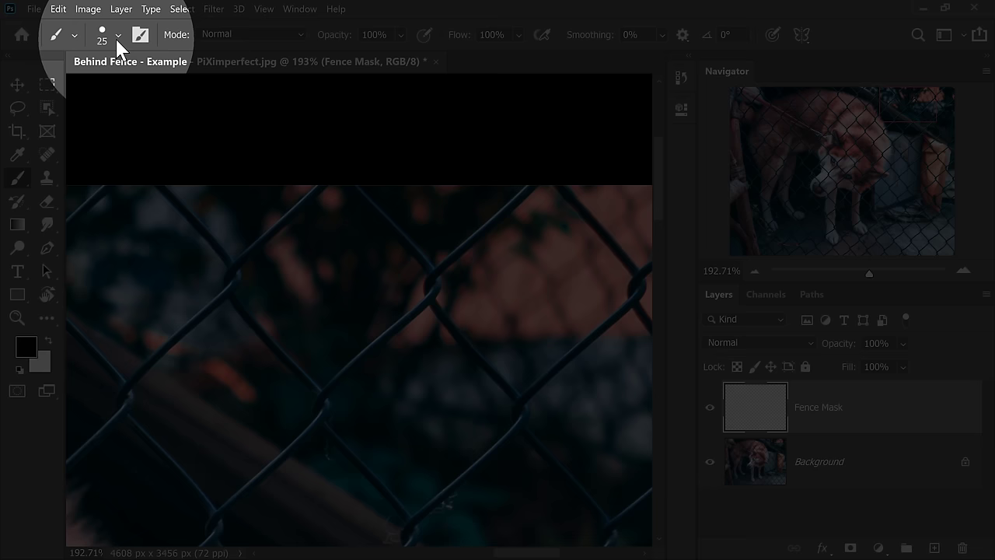
- Choose the Hard Round brush and set its size to 30 px for masking the fence wire
{"action": "left_click", "coordinate": [118, 37]}
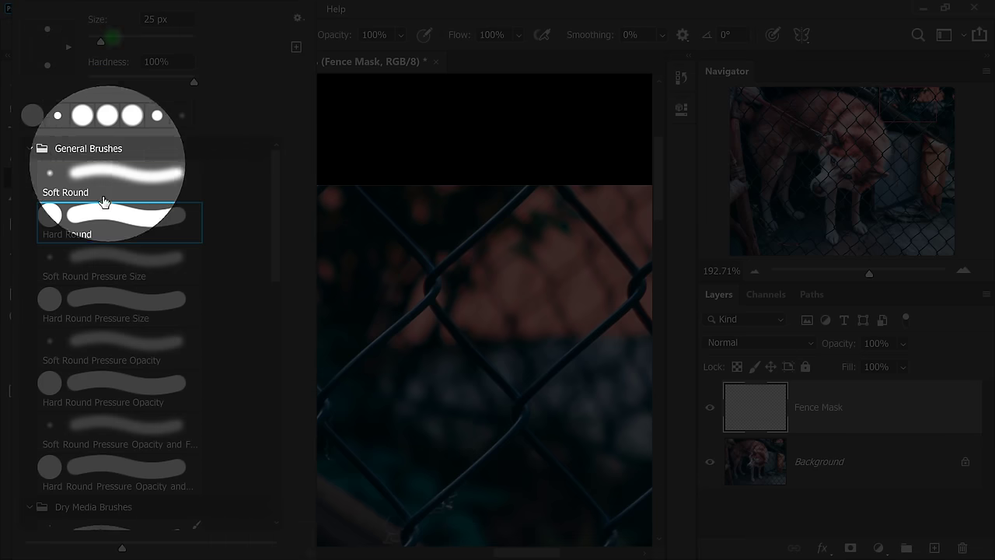
{"action": "double_click", "coordinate": [116, 225]}
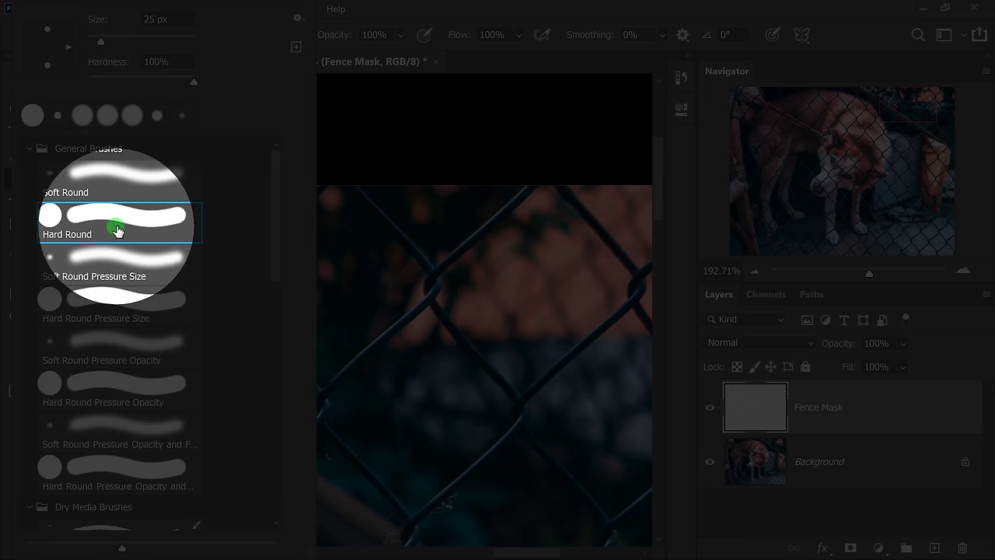
{"action": "scroll", "coordinate": [521, 213], "scroll_direction": "up", "scroll_amount": 1}
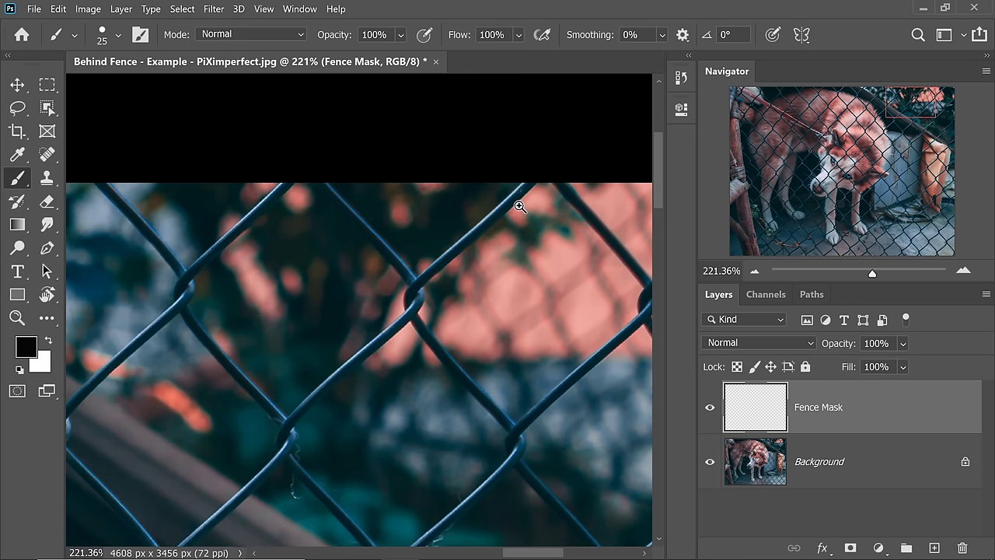
{"action": "scroll", "coordinate": [519, 201], "scroll_direction": "up", "scroll_amount": 10}
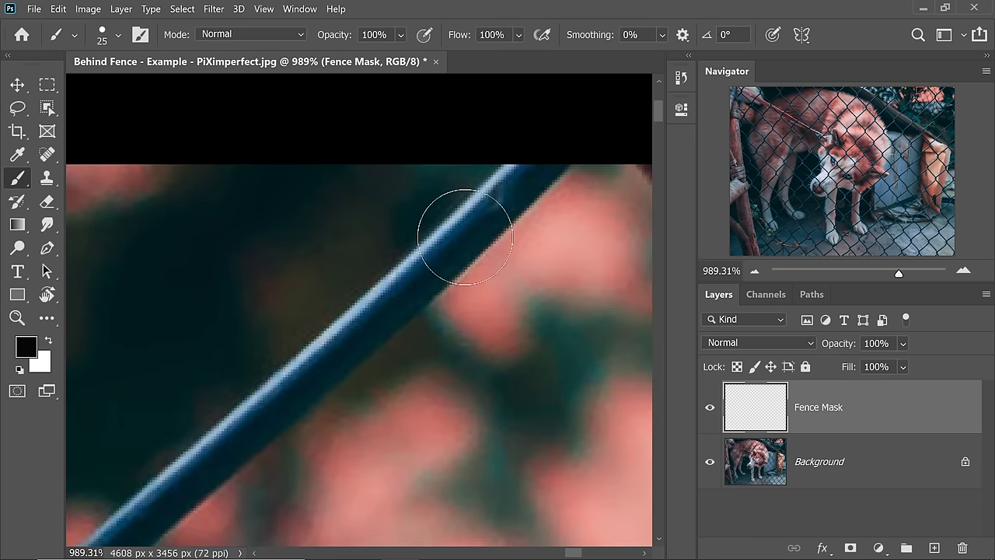
{"action": "key", "text": "bracketright"}
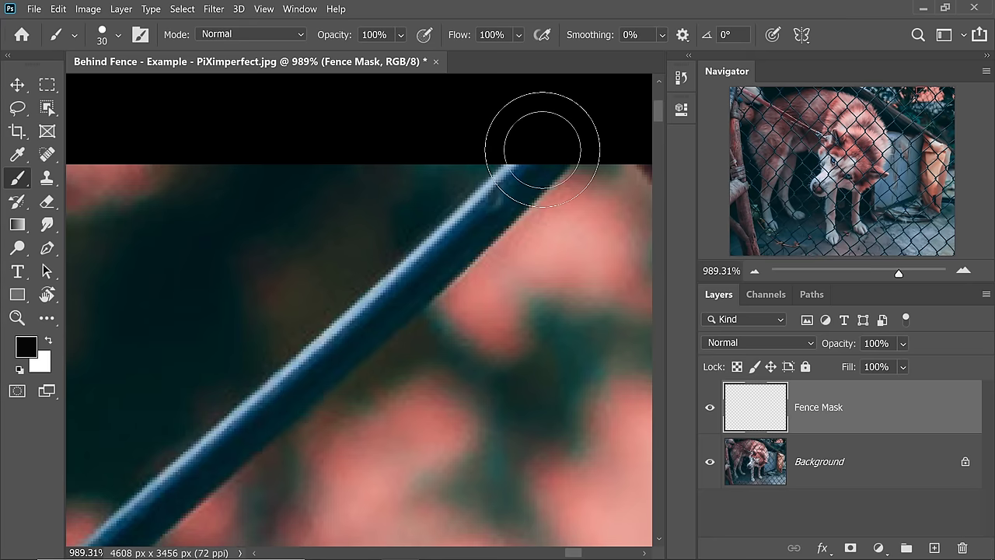
- On the Fence Mask layer, paint a straight black stroke along the diagonal wire from the image's upper edge to the first knot
{"action": "left_click", "coordinate": [543, 149]}
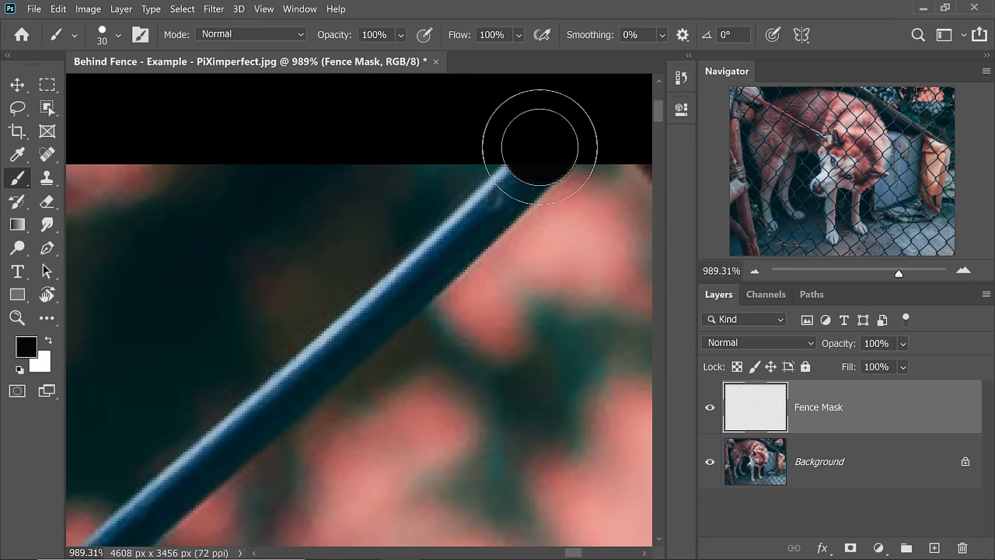
{"action": "left_click_drag", "start_coordinate": [437, 247], "coordinate": [470, 205]}
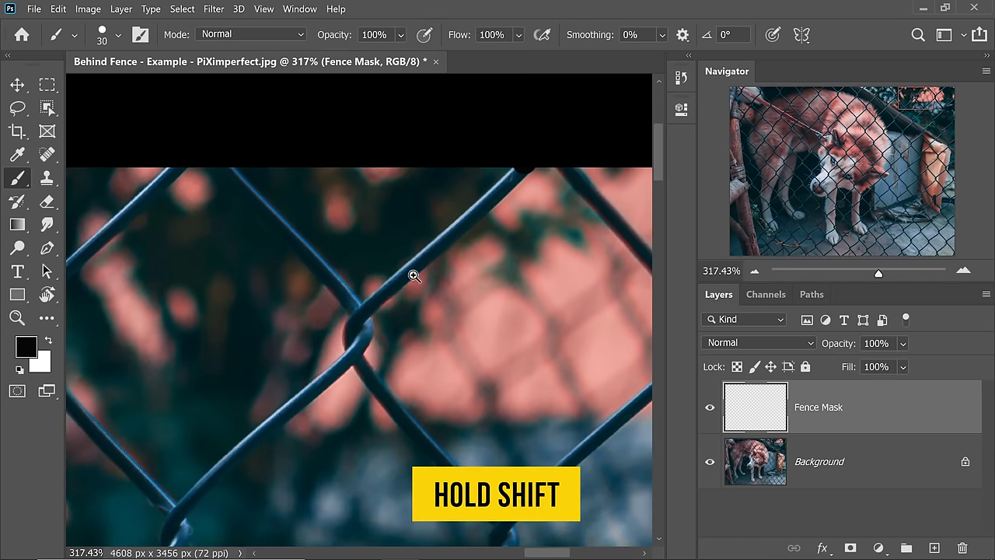
{"action": "left_click_drag", "start_coordinate": [396, 289], "coordinate": [424, 289]}
{"action": "scroll", "coordinate": [396, 289], "scroll_direction": "up", "scroll_amount": 1}
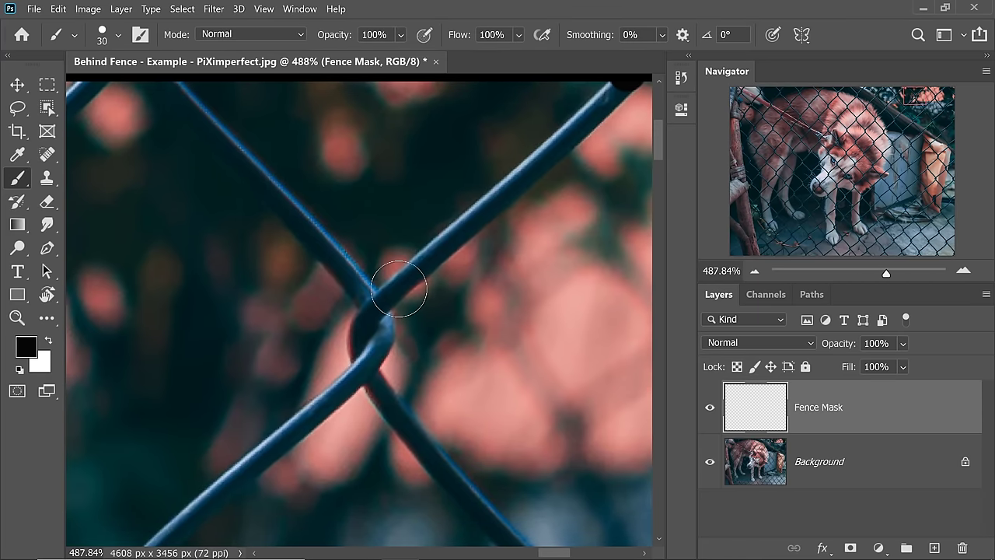
{"action": "left_click", "coordinate": [397, 289], "text": "shift"}
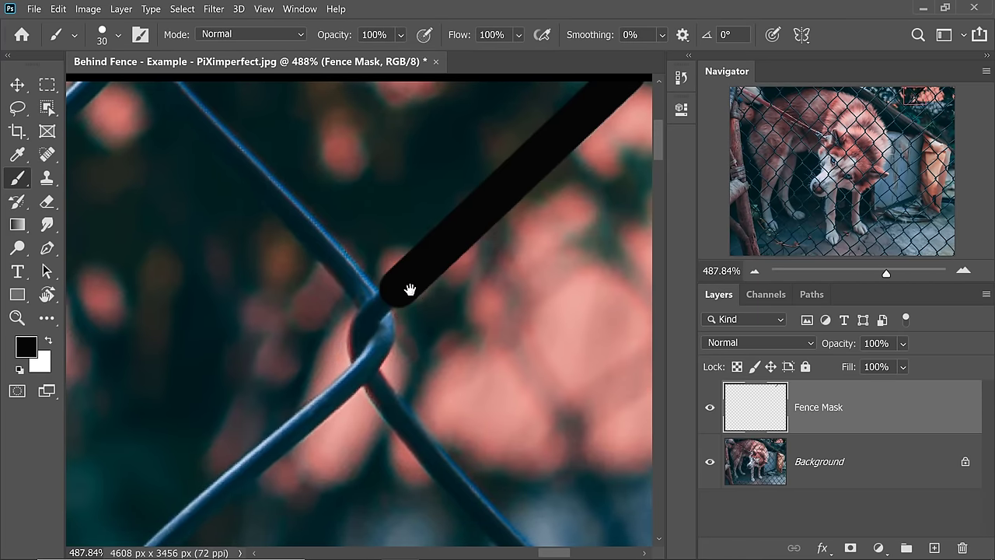
- Continue the black line with straight strokes through the first knot and along the wire to the second knot
{"action": "left_click_drag", "start_coordinate": [410, 289], "coordinate": [466, 248]}
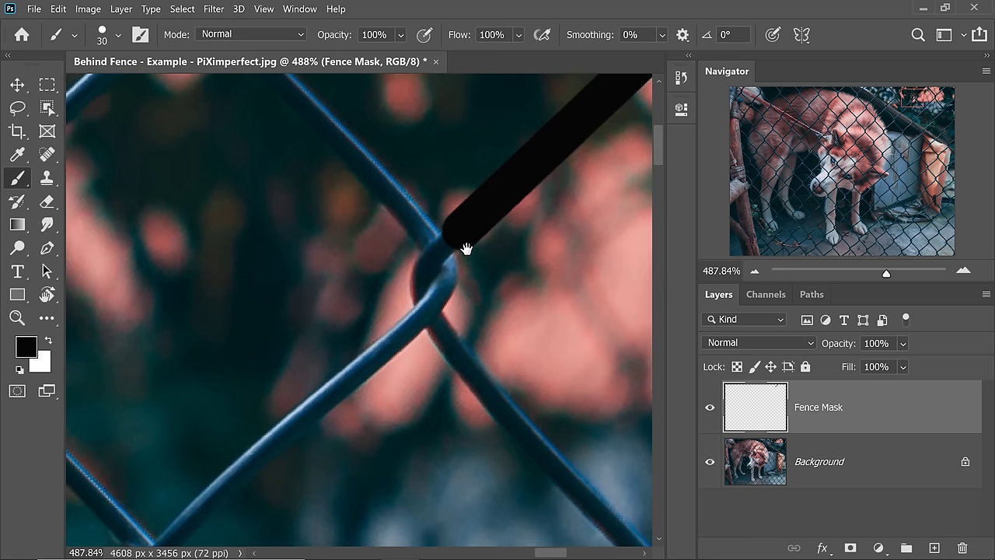
{"action": "left_click", "coordinate": [416, 321], "text": "shift"}
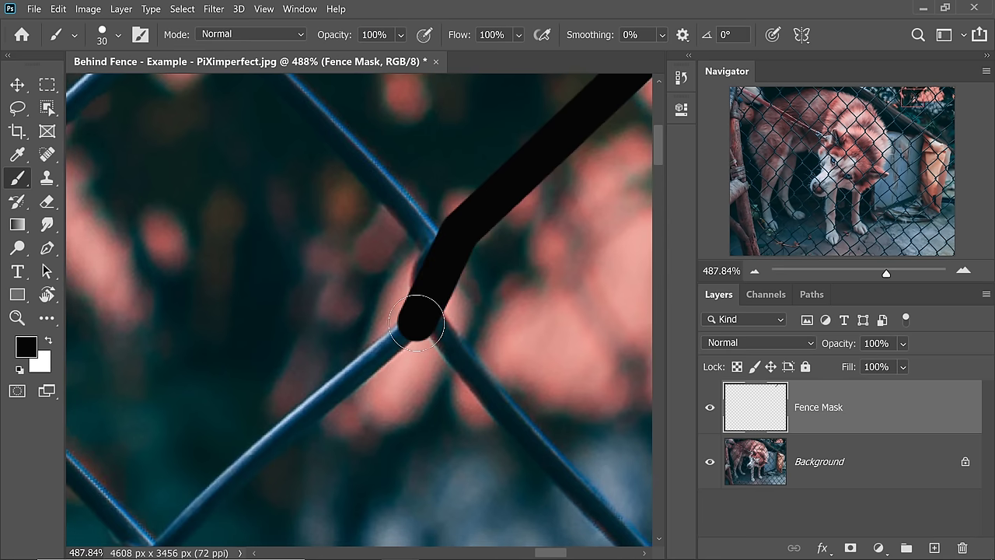
{"action": "left_click_drag", "start_coordinate": [337, 397], "coordinate": [535, 187]}
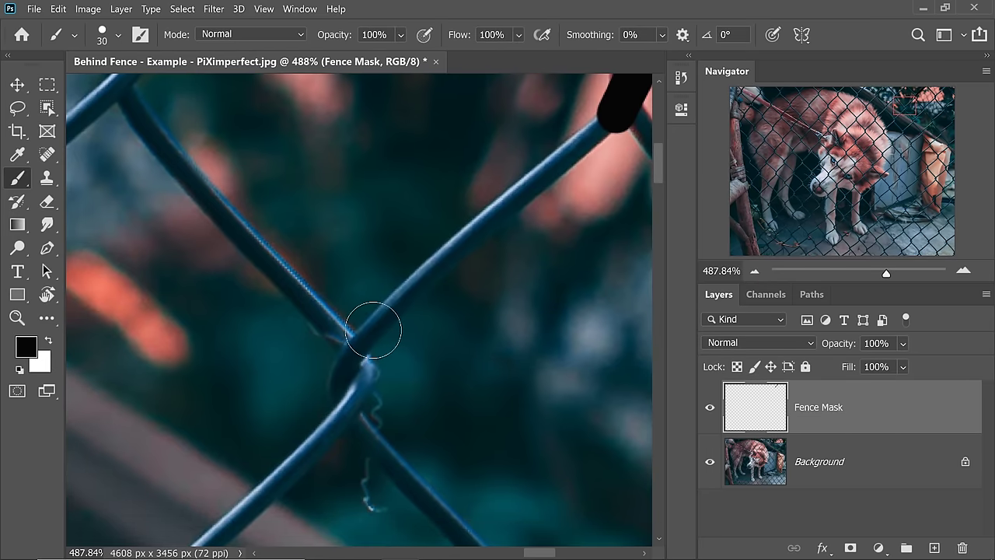
{"action": "left_click", "coordinate": [371, 333], "text": "shift"}
- Hide the Fence Mask layer and add a new empty layer above it
{"action": "mouse_move", "coordinate": [350, 391]}
{"action": "left_mouse_down"}
{"action": "mouse_move", "coordinate": [409, 258]}
{"action": "mouse_move", "coordinate": [422, 271]}
{"action": "left_mouse_up"}
{"action": "scroll", "coordinate": [423, 270], "scroll_direction": "down", "scroll_amount": 5}
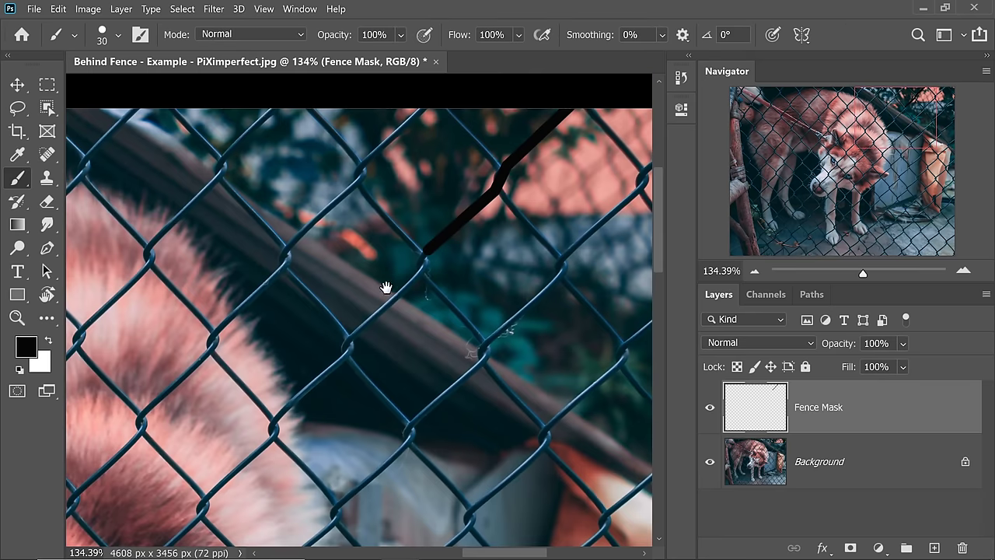
{"action": "left_click_drag", "start_coordinate": [356, 381], "coordinate": [290, 275]}
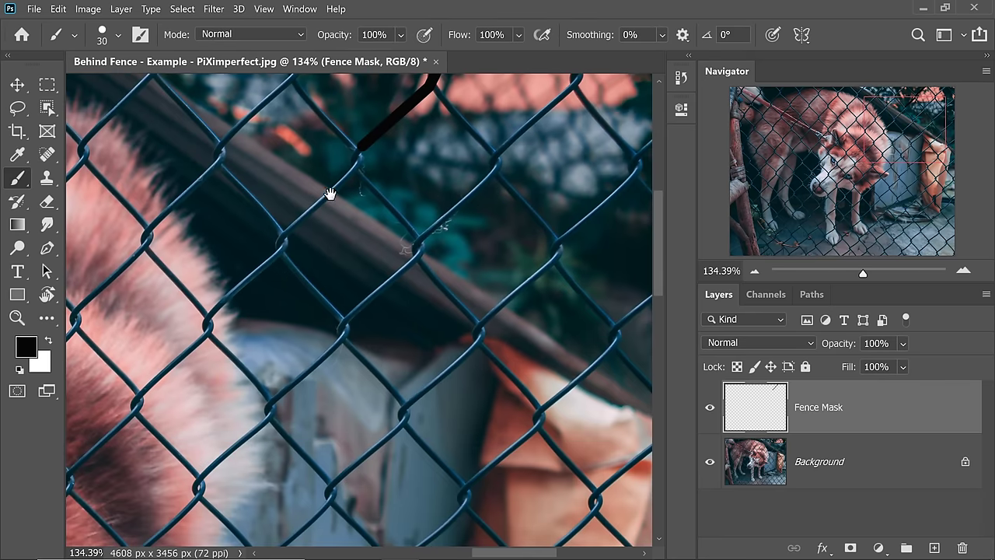
{"action": "left_click_drag", "start_coordinate": [330, 193], "coordinate": [336, 295]}
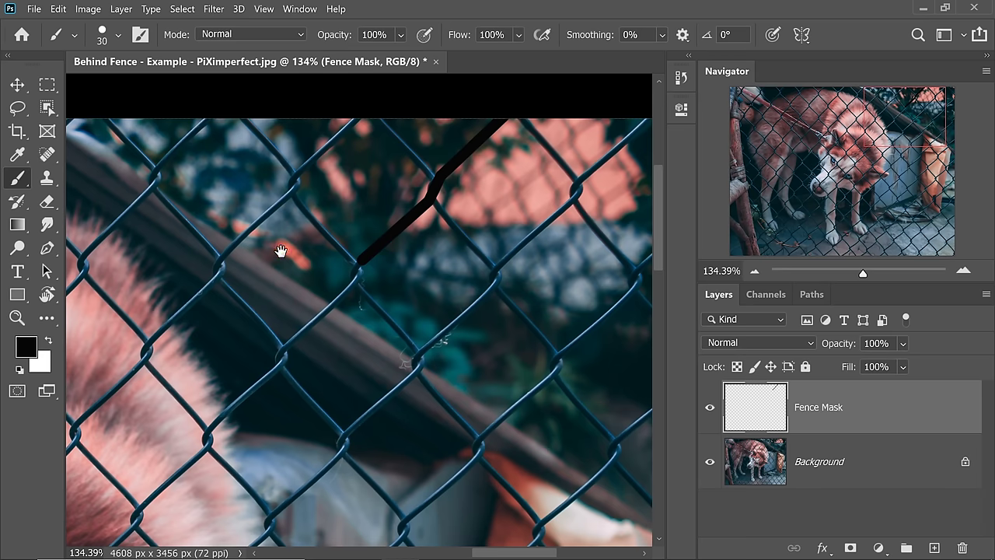
{"action": "left_click_drag", "start_coordinate": [281, 251], "coordinate": [366, 325]}
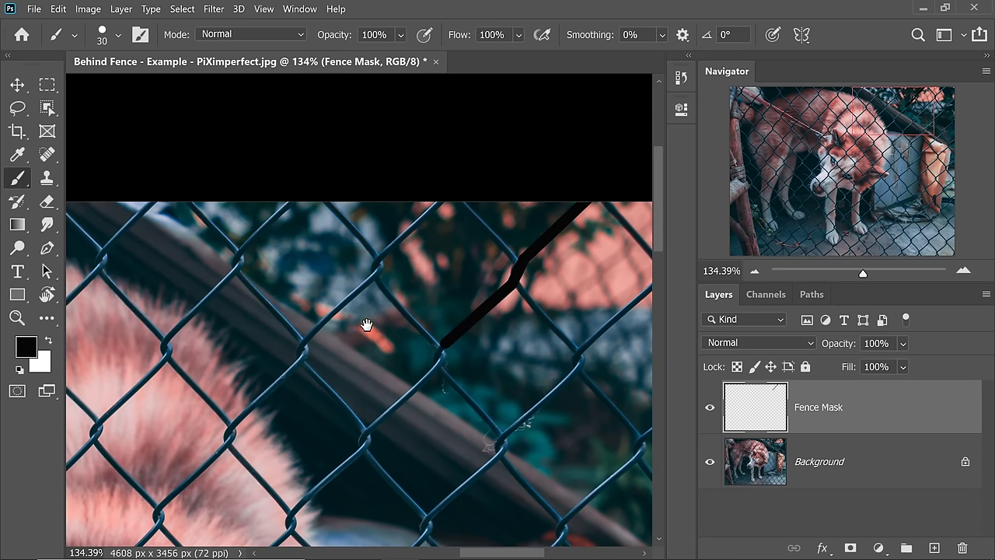
{"action": "left_click", "coordinate": [710, 409]}
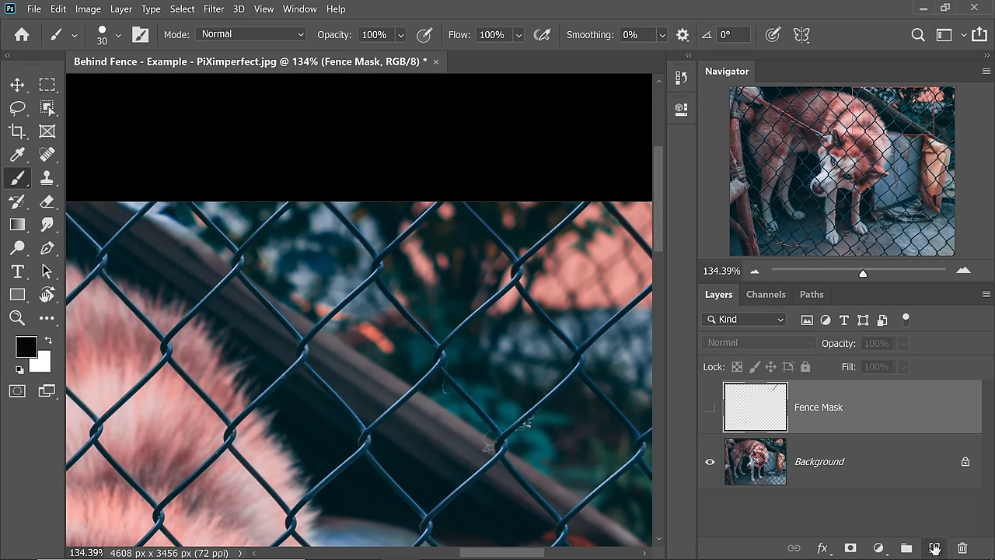
{"action": "left_click", "coordinate": [936, 548]}
- On the new layer, paint straight black strokes over the two wires that run down from neighbouring knots and meet, covering their shared knot
{"action": "left_click_drag", "start_coordinate": [505, 259], "coordinate": [393, 264]}
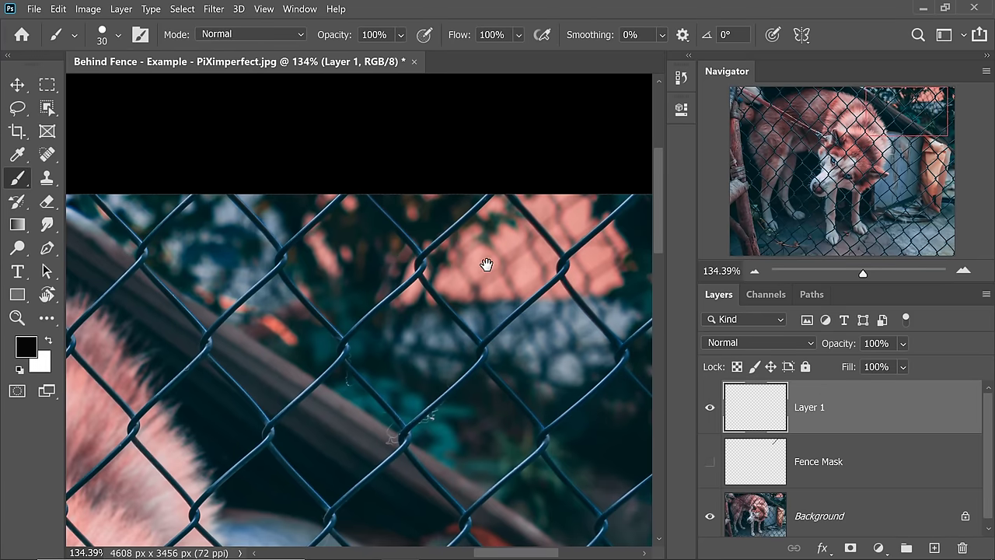
{"action": "scroll", "coordinate": [486, 265], "scroll_direction": "up", "scroll_amount": 5}
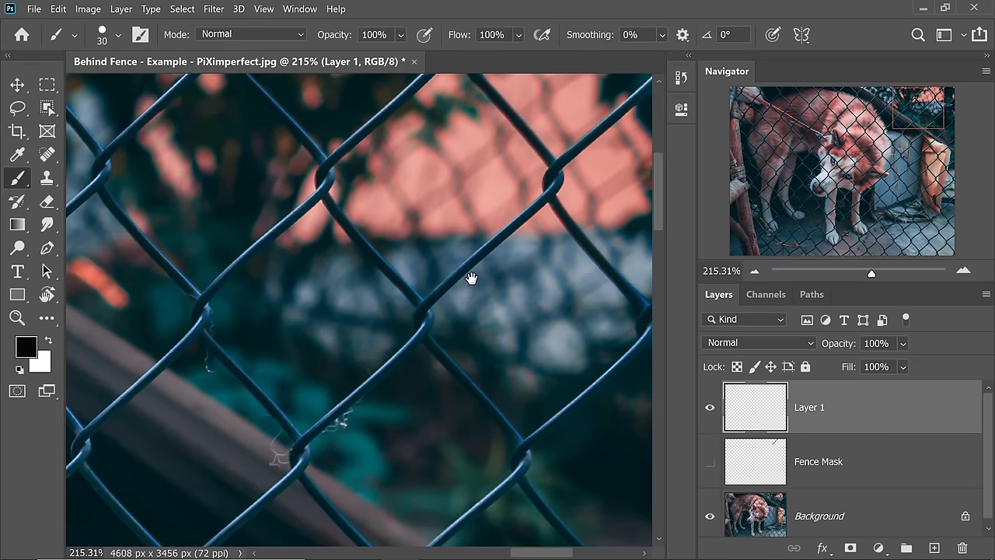
{"action": "left_click", "coordinate": [551, 194], "text": "shift"}
{"action": "left_click", "coordinate": [424, 300], "text": "shift"}
{"action": "left_click", "coordinate": [329, 196], "text": "shift"}
{"action": "left_click", "coordinate": [325, 175], "text": "shift"}
{"action": "left_click_drag", "start_coordinate": [426, 319], "coordinate": [422, 224]}
{"action": "left_click", "coordinate": [422, 220]}
{"action": "left_click", "coordinate": [420, 231], "text": "shift"}
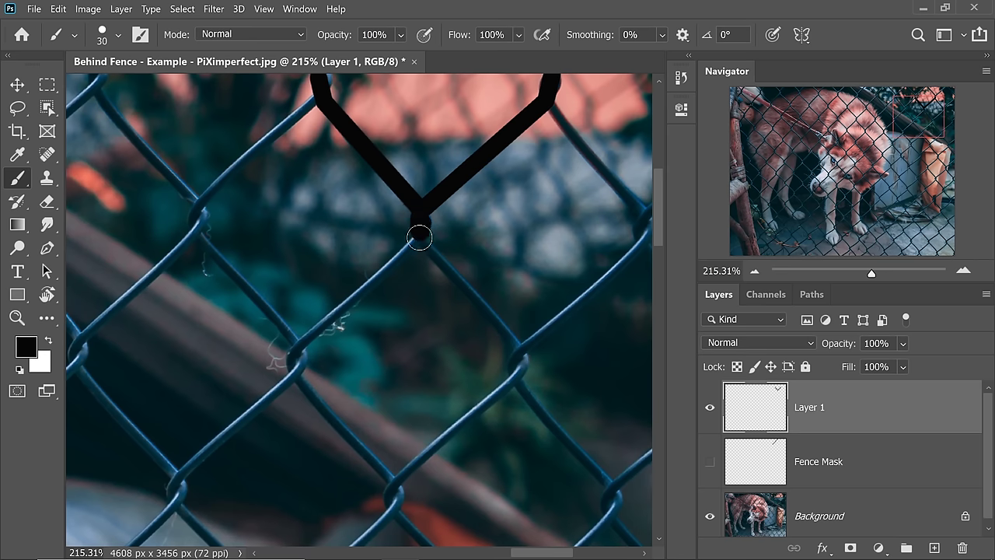
- Complete the X by painting straight black strokes from the shared knot to the two knots below it
{"action": "left_click", "coordinate": [294, 346], "text": "shift"}
{"action": "left_click", "coordinate": [418, 233]}
{"action": "left_click", "coordinate": [518, 355], "text": "shift"}
{"action": "left_click_drag", "start_coordinate": [517, 355], "coordinate": [517, 370]}
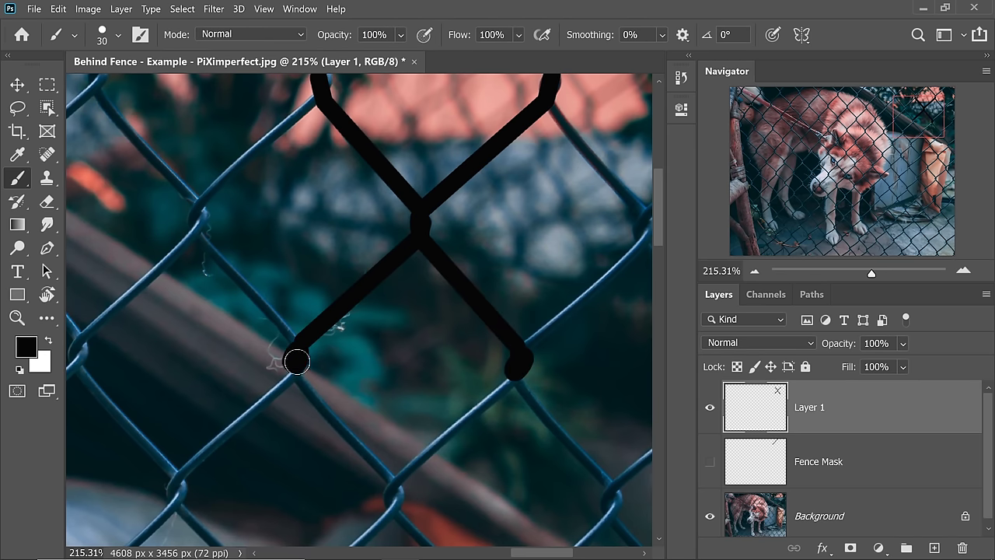
{"action": "scroll", "coordinate": [297, 362], "scroll_direction": "down", "scroll_amount": 4}
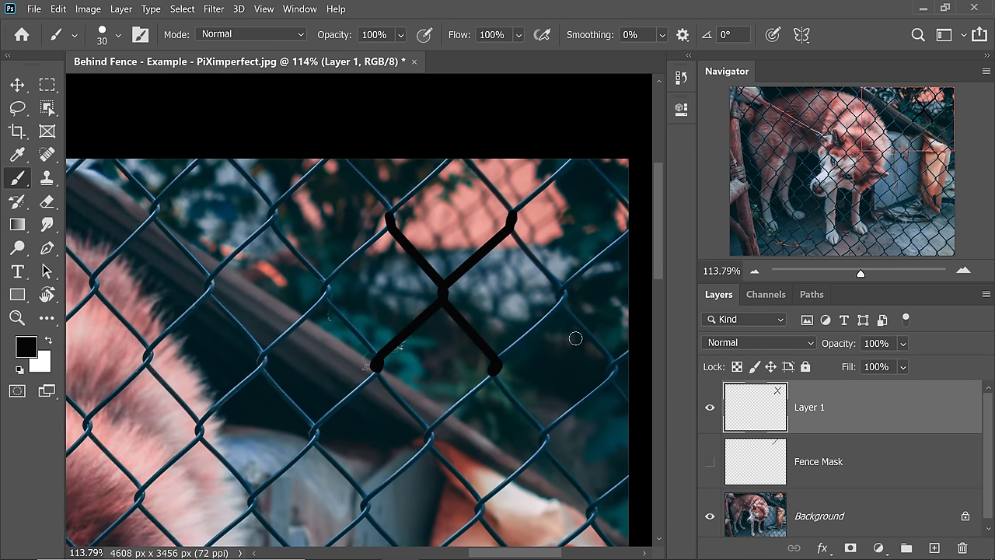
- Try to cover the neighbouring links by duplicating the painted X twice in a row along the fence
{"action": "left_click", "coordinate": [21, 87]}
{"action": "left_click_drag", "start_coordinate": [341, 336], "coordinate": [396, 345]}
{"action": "left_click_drag", "start_coordinate": [499, 302], "coordinate": [265, 301], "text": "alt"}
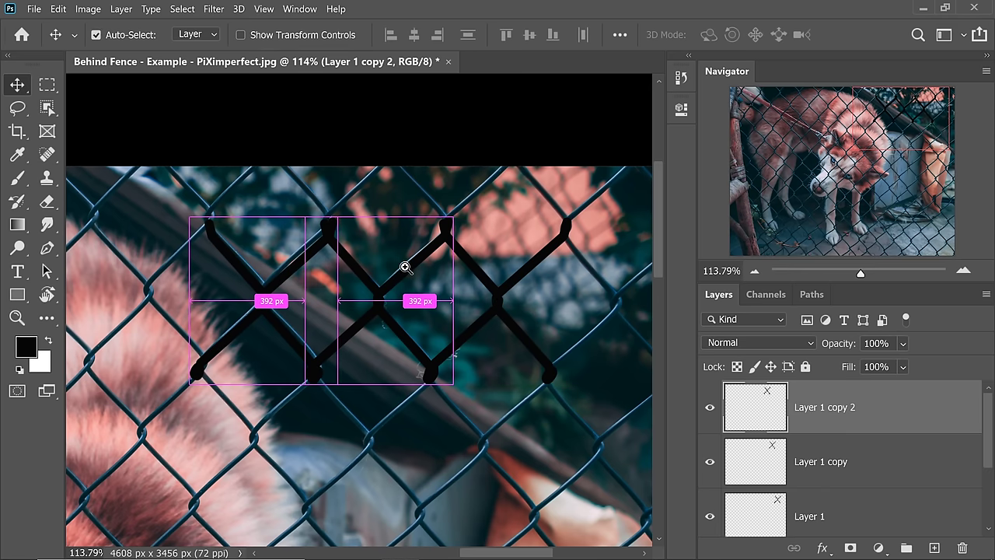
- Delete the painted X layer and its two copies, and show the Fence Mask layer again
{"action": "left_click_drag", "start_coordinate": [407, 265], "coordinate": [488, 195]}
{"action": "left_click_drag", "start_coordinate": [288, 325], "coordinate": [502, 307]}
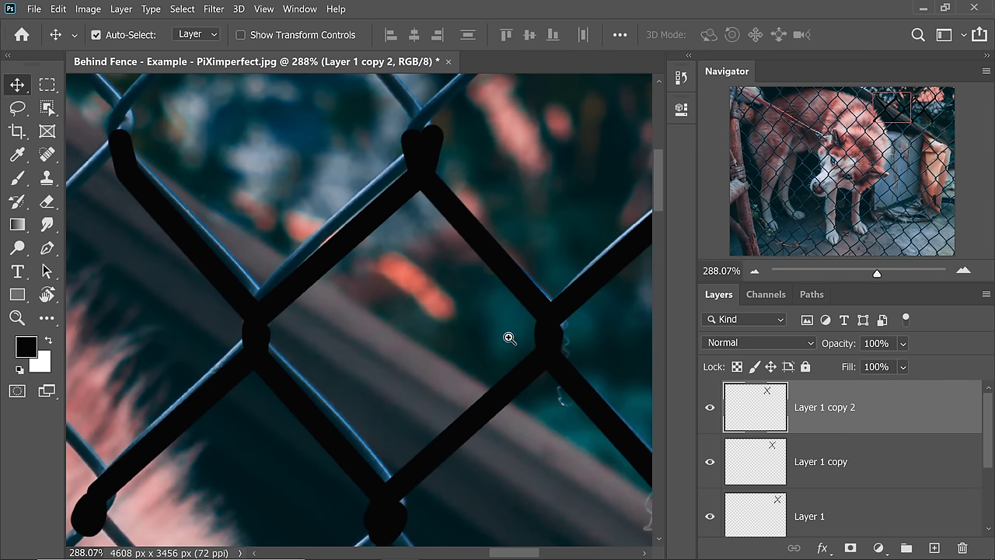
{"action": "left_click_drag", "start_coordinate": [497, 335], "coordinate": [421, 268]}
{"action": "left_click_drag", "start_coordinate": [992, 457], "coordinate": [991, 463]}
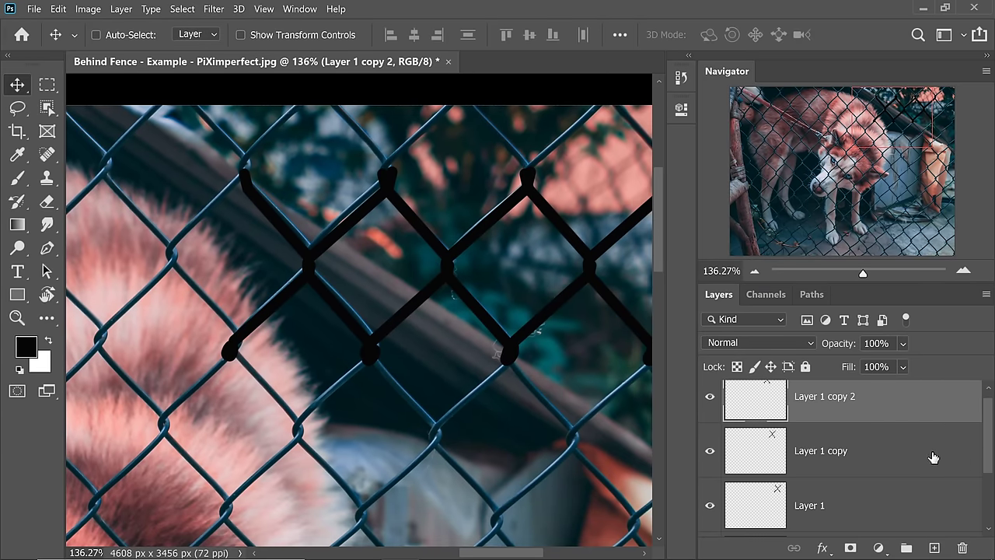
{"action": "left_click_drag", "start_coordinate": [991, 440], "coordinate": [962, 547]}
{"action": "left_click", "coordinate": [888, 442], "text": "ctrl"}
{"action": "left_click", "coordinate": [888, 475], "text": "ctrl"}
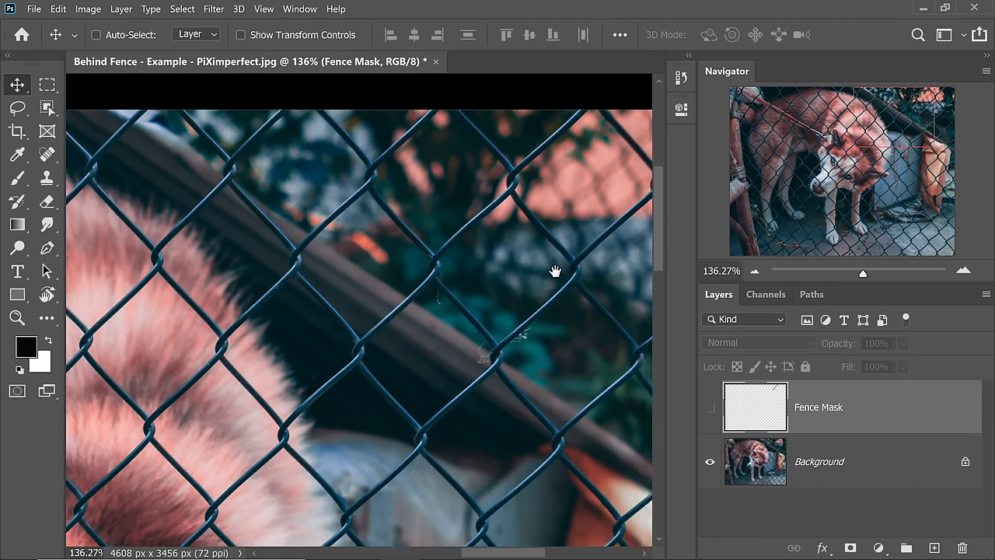
{"action": "left_click_drag", "start_coordinate": [555, 272], "coordinate": [392, 326]}
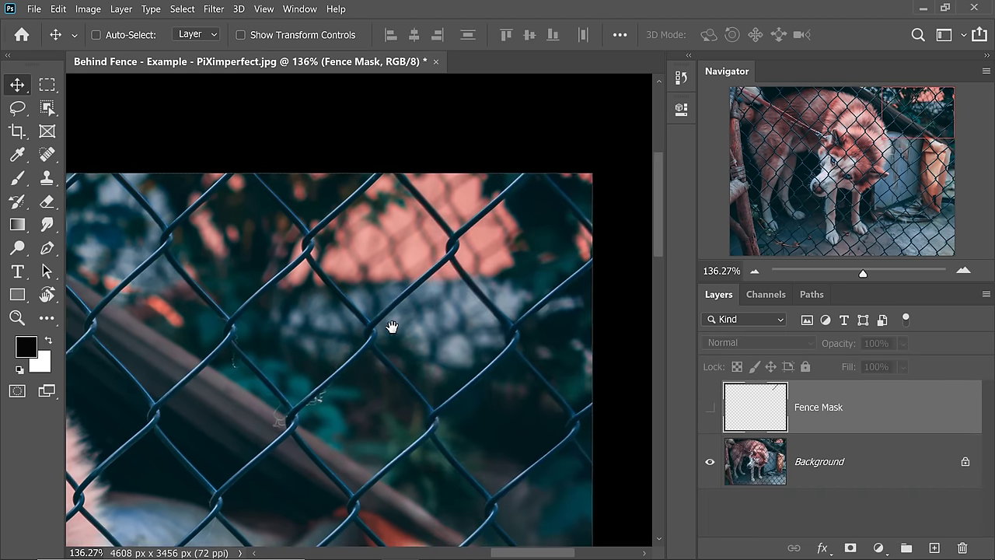
{"action": "left_click", "coordinate": [711, 411]}
- With the Brush tool, extend the black line on the Fence Mask layer straight through the second knot
{"action": "mouse_move", "coordinate": [209, 328]}
{"action": "left_mouse_down"}
{"action": "mouse_move", "coordinate": [359, 233]}
{"action": "mouse_move", "coordinate": [363, 262]}
{"action": "left_mouse_up"}
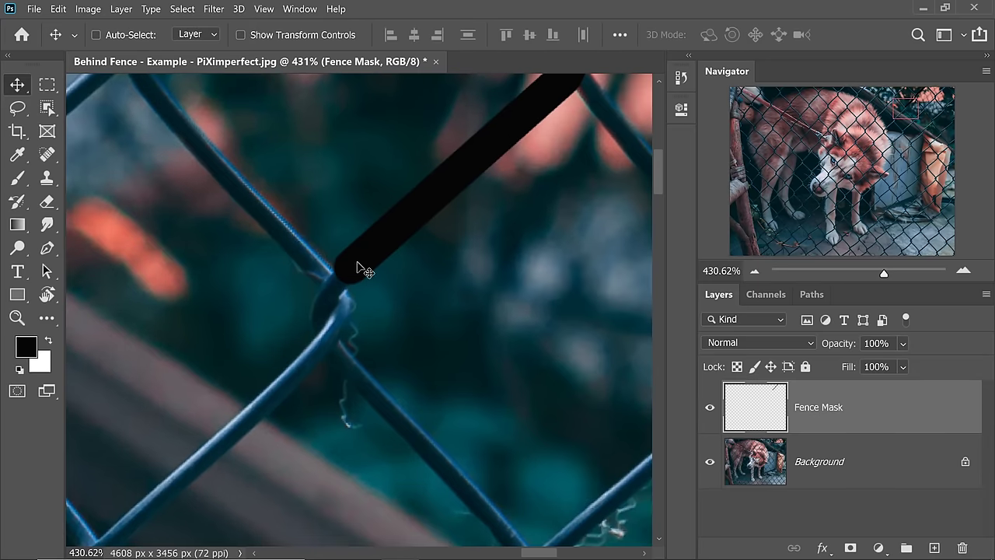
{"action": "left_click", "coordinate": [17, 178]}
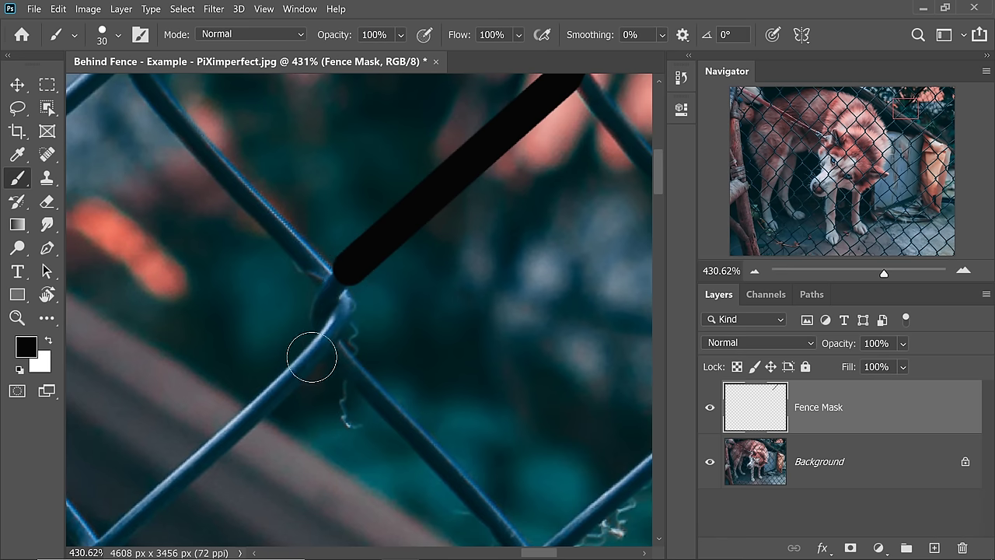
{"action": "left_click", "coordinate": [310, 356], "text": "shift"}
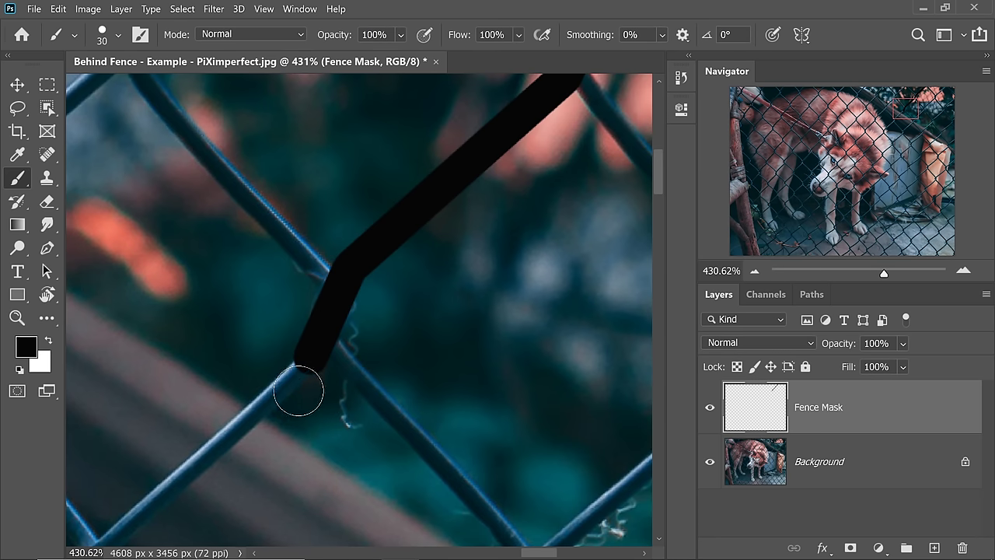
- Paint connected straight black strokes along the same wire, through the third knot and on to the fourth knot over the dog's fur
{"action": "mouse_move", "coordinate": [302, 377]}
{"action": "left_mouse_down"}
{"action": "mouse_move", "coordinate": [429, 269]}
{"action": "mouse_move", "coordinate": [481, 205]}
{"action": "left_mouse_up"}
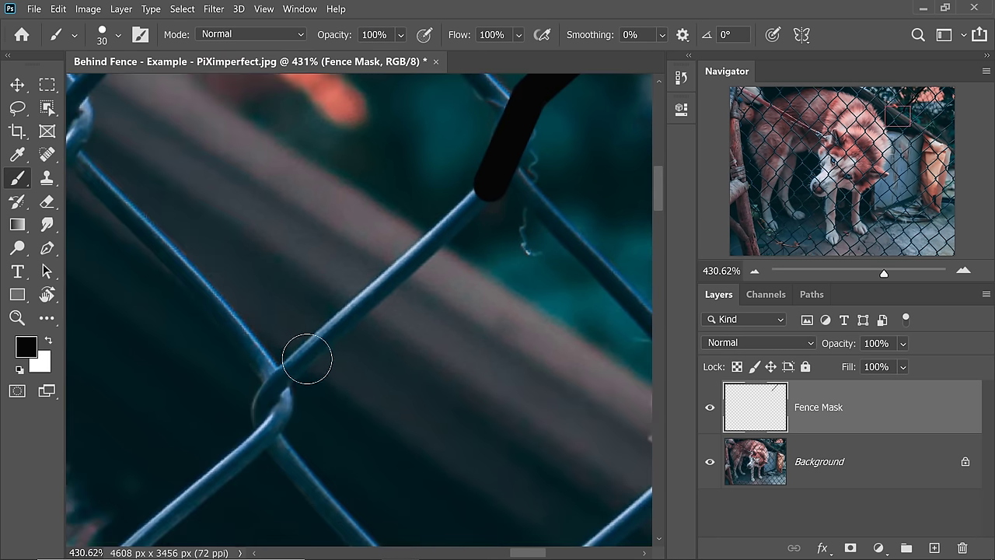
{"action": "left_click", "coordinate": [295, 366], "text": "shift"}
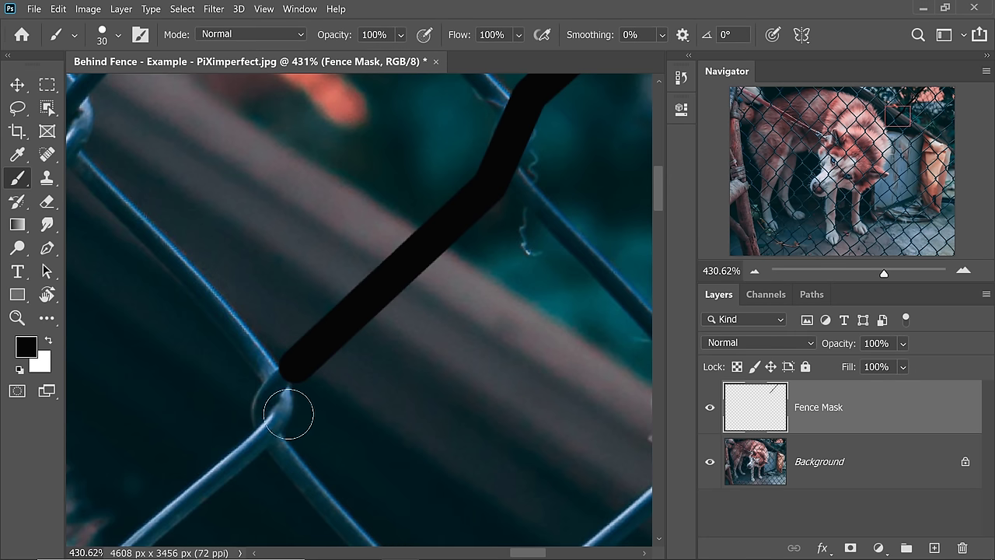
{"action": "left_click", "coordinate": [251, 451], "text": "shift"}
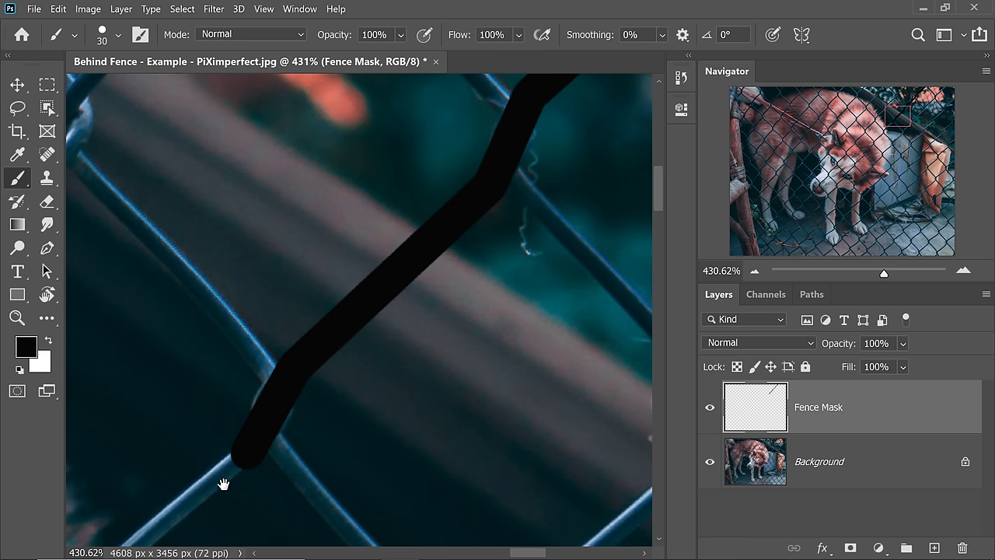
{"action": "mouse_move", "coordinate": [202, 496]}
{"action": "left_mouse_down"}
{"action": "mouse_move", "coordinate": [293, 378]}
{"action": "mouse_move", "coordinate": [516, 155]}
{"action": "mouse_move", "coordinate": [473, 210]}
{"action": "left_mouse_up"}
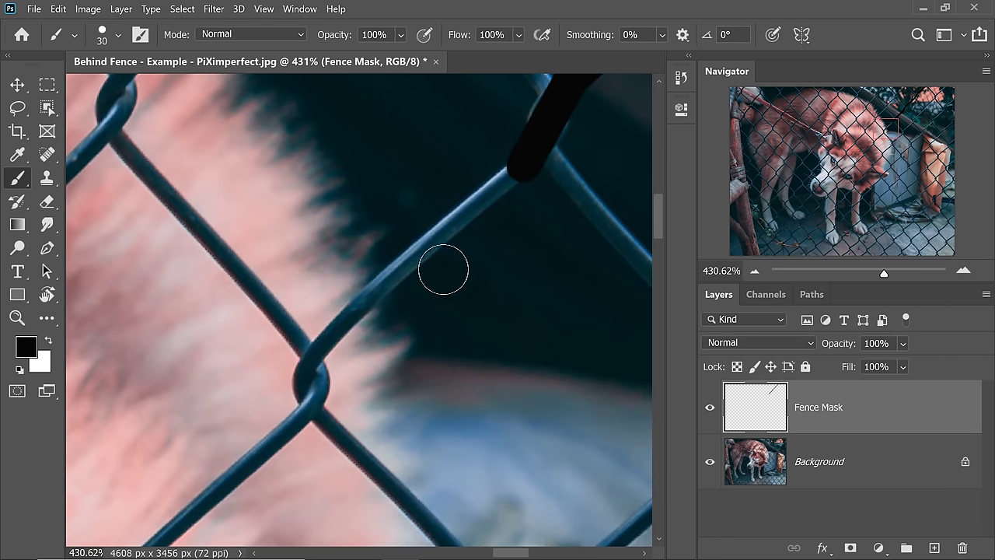
{"action": "left_click", "coordinate": [338, 341], "text": "shift"}
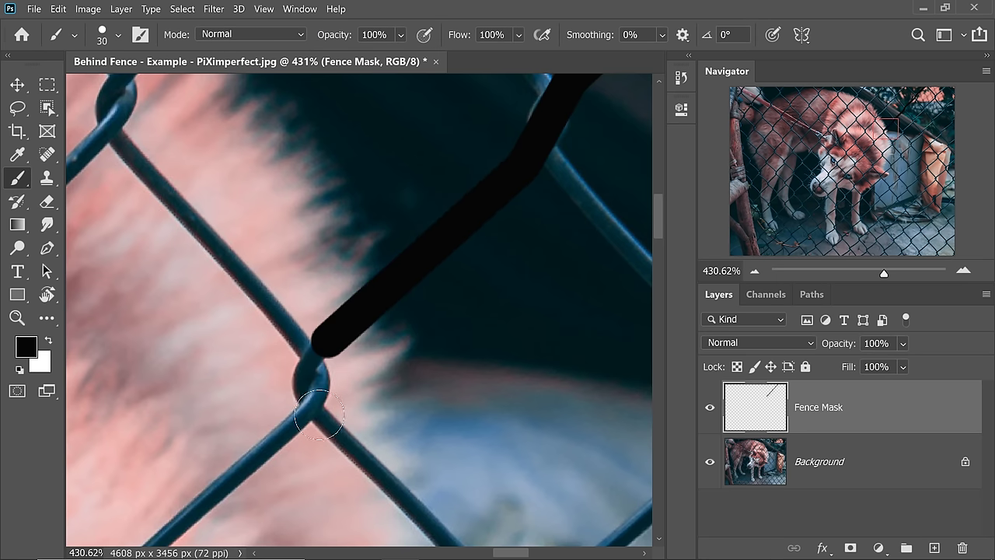
- Continue the connected straight black strokes down the same wire, from the fourth knot across the pink fur of the dog's neck
{"action": "left_click_drag", "start_coordinate": [491, 201], "coordinate": [269, 460]}
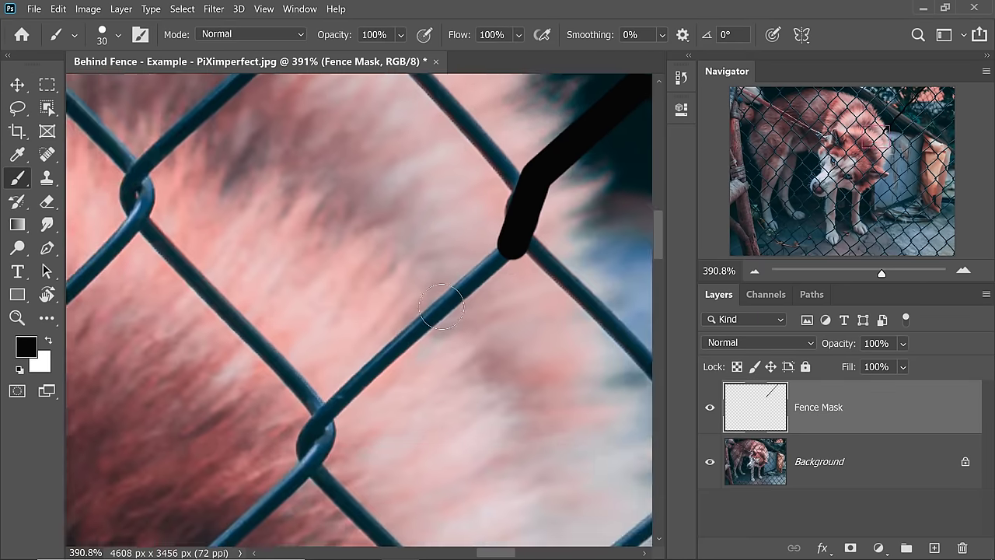
{"action": "mouse_move", "coordinate": [490, 268]}
{"action": "left_mouse_down"}
{"action": "mouse_move", "coordinate": [484, 197]}
{"action": "mouse_move", "coordinate": [543, 96]}
{"action": "left_mouse_up"}
{"action": "left_click", "coordinate": [422, 223], "text": "shift"}
{"action": "key", "text": "["}
{"action": "scroll", "coordinate": [400, 284], "scroll_direction": "up", "scroll_amount": 2}
{"action": "left_click_drag", "start_coordinate": [454, 173], "coordinate": [430, 250]}
{"action": "left_click", "coordinate": [220, 438], "text": "shift"}
{"action": "mouse_move", "coordinate": [220, 439]}
{"action": "left_mouse_down"}
{"action": "mouse_move", "coordinate": [493, 109]}
{"action": "mouse_move", "coordinate": [302, 355]}
{"action": "left_mouse_up"}
{"action": "left_click", "coordinate": [282, 347], "text": "shift"}
{"action": "left_click", "coordinate": [303, 356], "text": "shift"}
- Carry the black line on along the same wire over the dog's face, down to the knot just below its chin
{"action": "left_click_drag", "start_coordinate": [117, 529], "coordinate": [369, 211]}
{"action": "left_click", "coordinate": [368, 211], "text": "shift"}
{"action": "left_click", "coordinate": [333, 286], "text": "shift"}
{"action": "mouse_move", "coordinate": [166, 438]}
{"action": "left_mouse_down"}
{"action": "mouse_move", "coordinate": [311, 316]}
{"action": "mouse_move", "coordinate": [385, 271]}
{"action": "left_mouse_up"}
{"action": "left_click", "coordinate": [311, 316], "text": "shift"}
{"action": "key", "text": "]"}
{"action": "left_click", "coordinate": [292, 333], "text": "shift"}
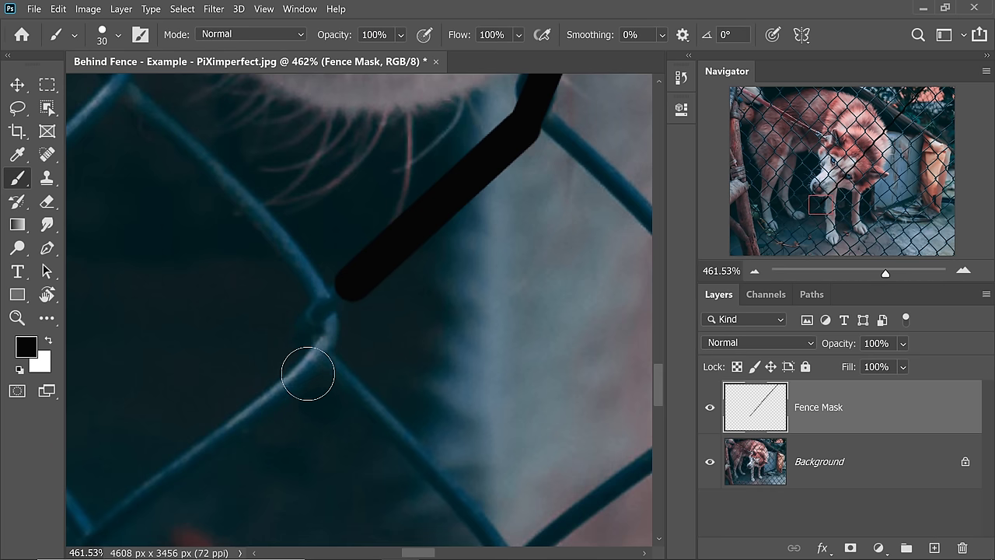
- Extend the black line along the wire, knot by knot, through the dark area between the dog's legs
{"action": "mouse_move", "coordinate": [256, 411]}
{"action": "left_mouse_down"}
{"action": "mouse_move", "coordinate": [333, 391]}
{"action": "mouse_move", "coordinate": [377, 341]}
{"action": "mouse_move", "coordinate": [345, 350]}
{"action": "left_mouse_up"}
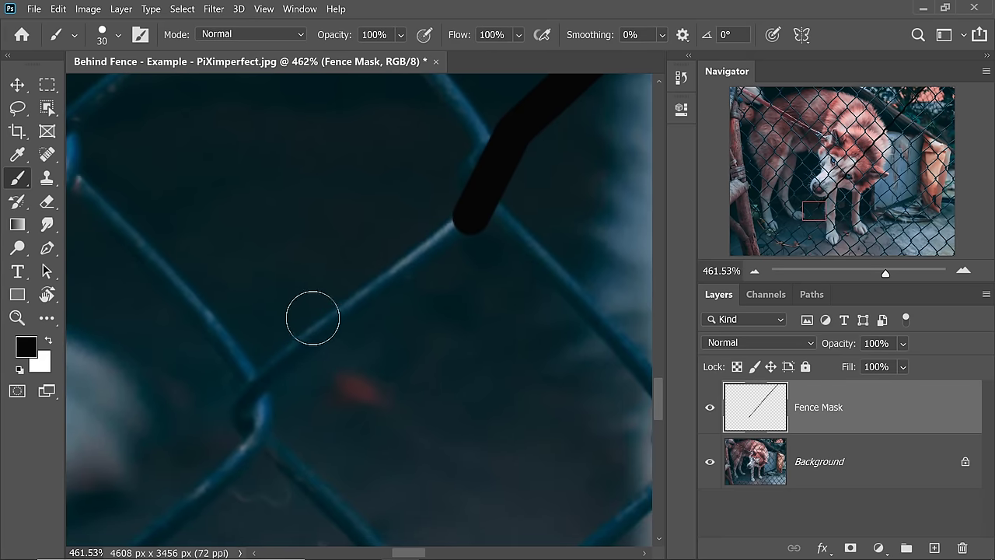
{"action": "left_click", "coordinate": [275, 365], "text": "shift"}
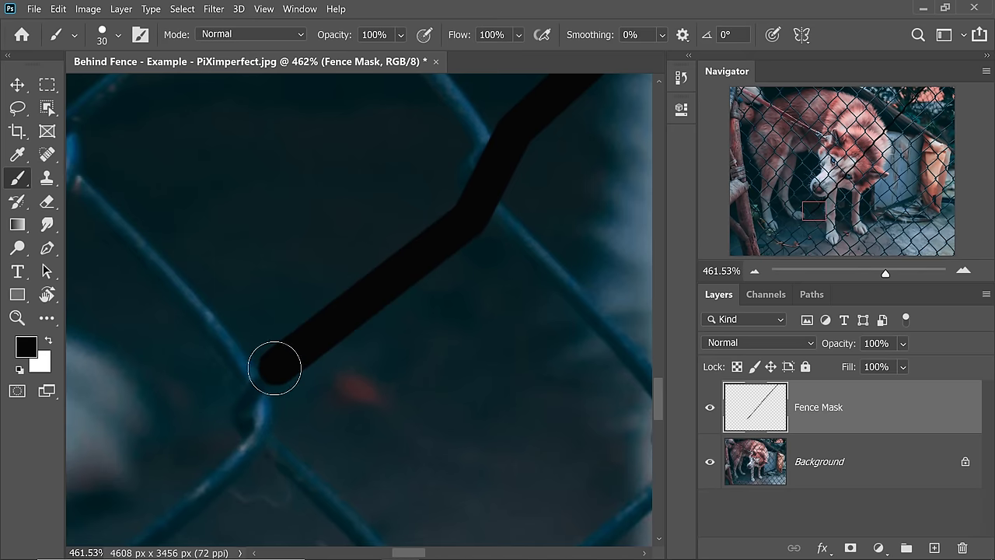
{"action": "left_click_drag", "start_coordinate": [278, 389], "coordinate": [333, 267]}
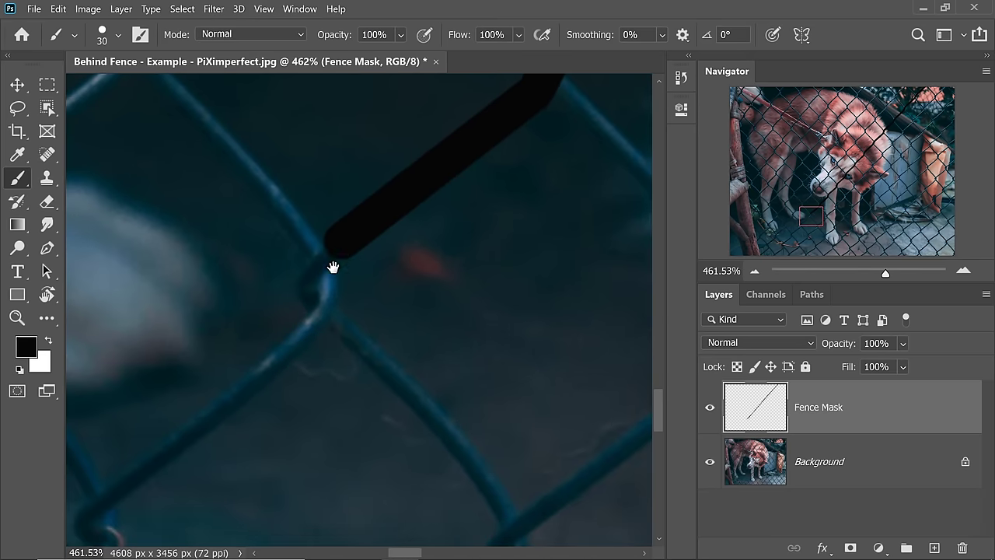
{"action": "left_click", "coordinate": [307, 333], "text": "shift"}
{"action": "left_click_drag", "start_coordinate": [117, 513], "coordinate": [466, 167]}
{"action": "left_click", "coordinate": [453, 211], "text": "shift"}
{"action": "left_click", "coordinate": [257, 389], "text": "shift"}
- Paint the last links of this wire in black, past the curled vine near the photo's lower edge
{"action": "left_click_drag", "start_coordinate": [256, 389], "coordinate": [493, 182]}
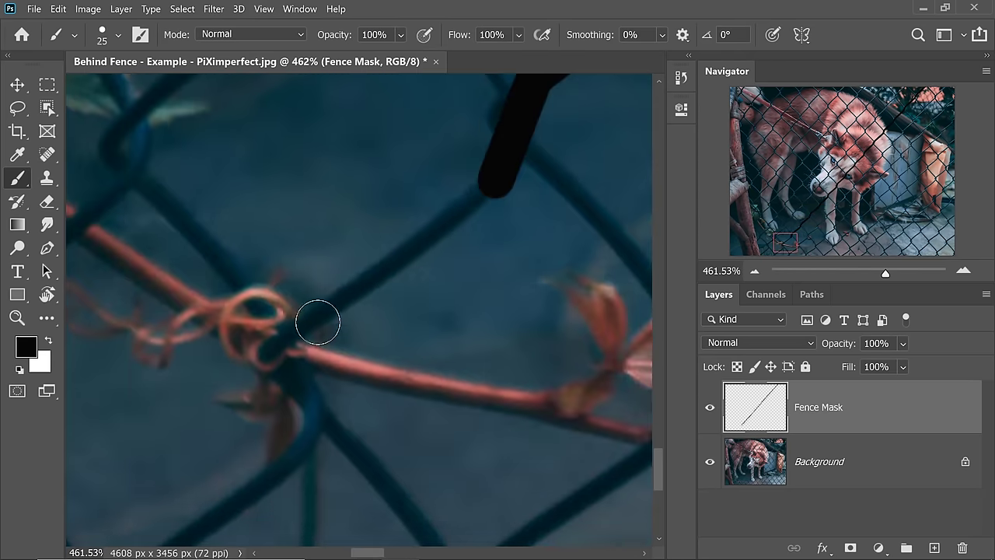
{"action": "left_click", "coordinate": [303, 319], "text": "shift"}
{"action": "left_click_drag", "start_coordinate": [300, 327], "coordinate": [400, 194]}
{"action": "left_click", "coordinate": [373, 319], "text": "shift"}
- Begin the neighbouring parallel wire with a straight black stroke from the photo's upper edge near the right corner to its first knot
{"action": "scroll", "coordinate": [303, 325], "scroll_direction": "down", "scroll_amount": 3}
{"action": "scroll", "coordinate": [302, 325], "scroll_direction": "down", "scroll_amount": 6}
{"action": "left_click_drag", "start_coordinate": [544, 94], "coordinate": [391, 151]}
{"action": "scroll", "coordinate": [381, 151], "scroll_direction": "up", "scroll_amount": 8}
{"action": "left_click", "coordinate": [467, 138]}
{"action": "left_click", "coordinate": [269, 301], "text": "shift"}
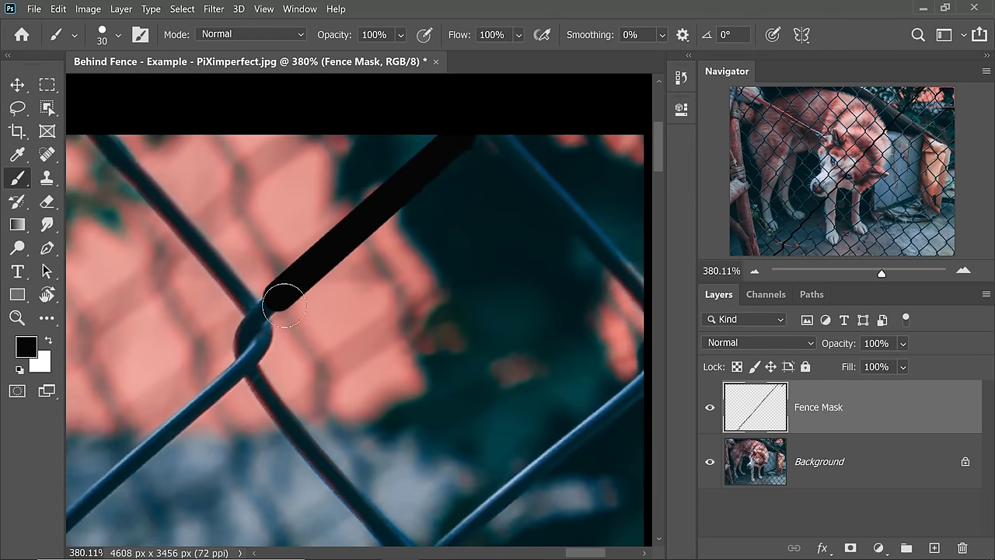
- Continue the second black line through its knots towards the wooden beam, widening it over the debris beside the wire
{"action": "left_click_drag", "start_coordinate": [260, 354], "coordinate": [344, 228]}
{"action": "scroll", "coordinate": [344, 229], "scroll_direction": "up", "scroll_amount": 1}
{"action": "left_click", "coordinate": [304, 270], "text": "shift"}
{"action": "left_click", "coordinate": [85, 466], "text": "shift"}
{"action": "mouse_move", "coordinate": [78, 497]}
{"action": "left_mouse_down"}
{"action": "mouse_move", "coordinate": [382, 238]}
{"action": "mouse_move", "coordinate": [478, 173]}
{"action": "left_mouse_up"}
{"action": "left_click", "coordinate": [309, 311], "text": "shift"}
{"action": "left_click_drag", "start_coordinate": [350, 301], "coordinate": [413, 228]}
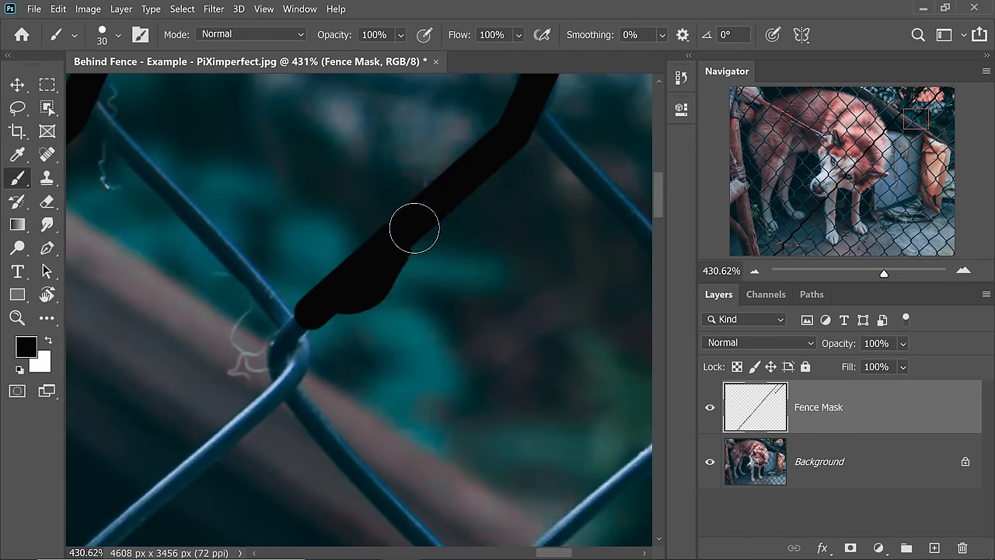
- Reduce the brush to 10 px and trace the thin loose strands hanging from the wires above the wooden beam
{"action": "left_click_drag", "start_coordinate": [243, 319], "coordinate": [291, 259]}
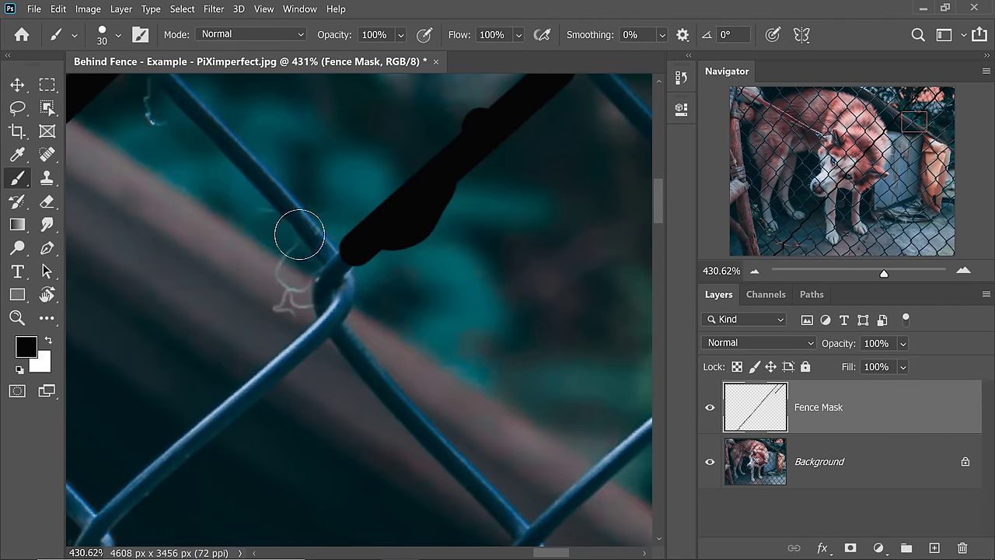
{"action": "left_click_drag", "start_coordinate": [207, 160], "coordinate": [309, 286]}
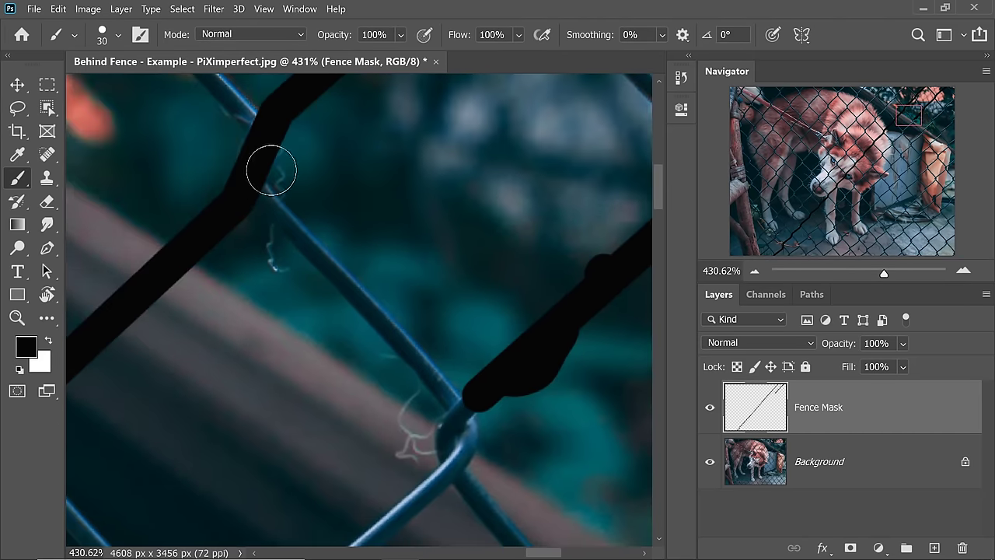
{"action": "key", "text": "bracketleft"}
{"action": "key", "text": "bracketleft"}
{"action": "key", "text": "bracketleft"}
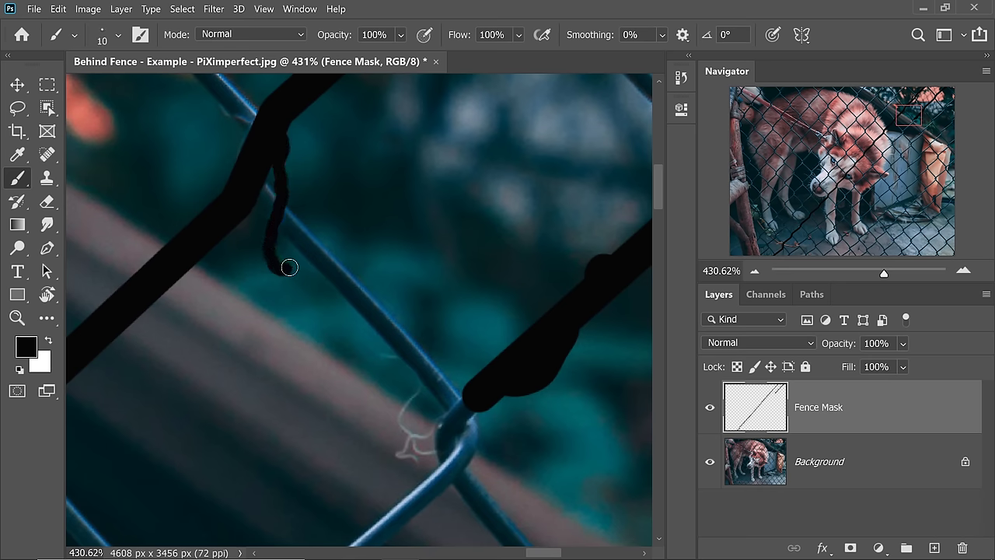
{"action": "left_click_drag", "start_coordinate": [360, 322], "coordinate": [248, 159]}
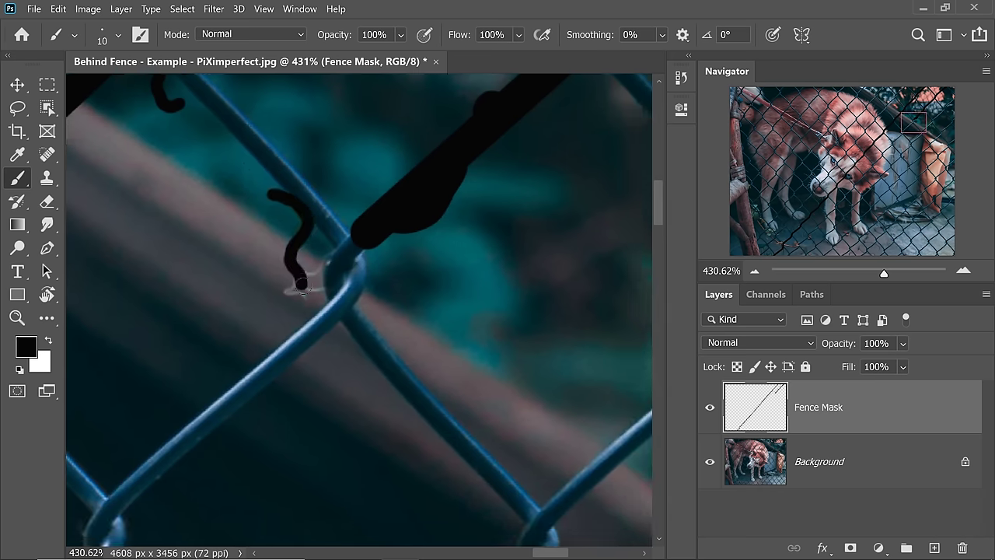
{"action": "left_click_drag", "start_coordinate": [301, 287], "coordinate": [330, 289]}
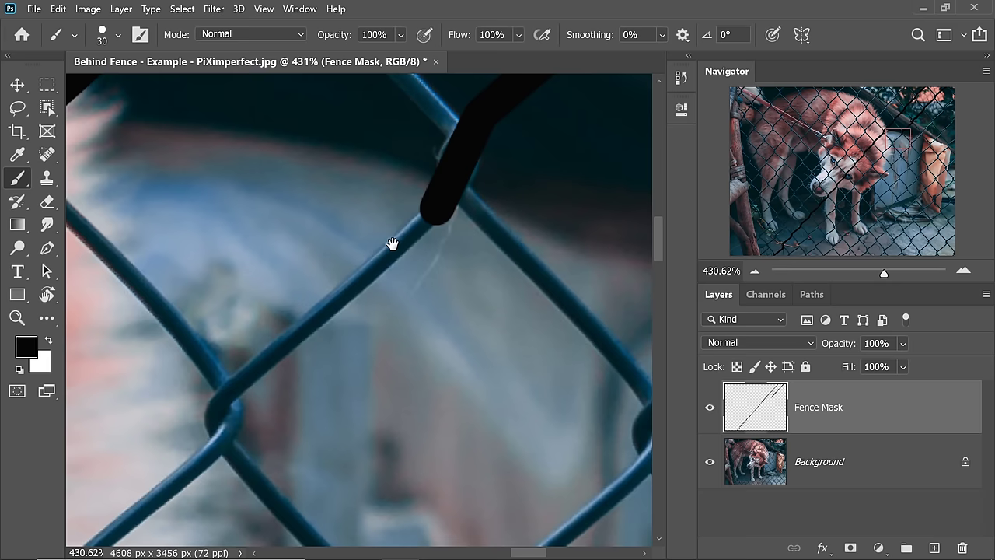
- Try to cover the curved link over the orange object with one straight black stroke between its knots, and undo it
{"action": "left_click_drag", "start_coordinate": [396, 241], "coordinate": [433, 254]}
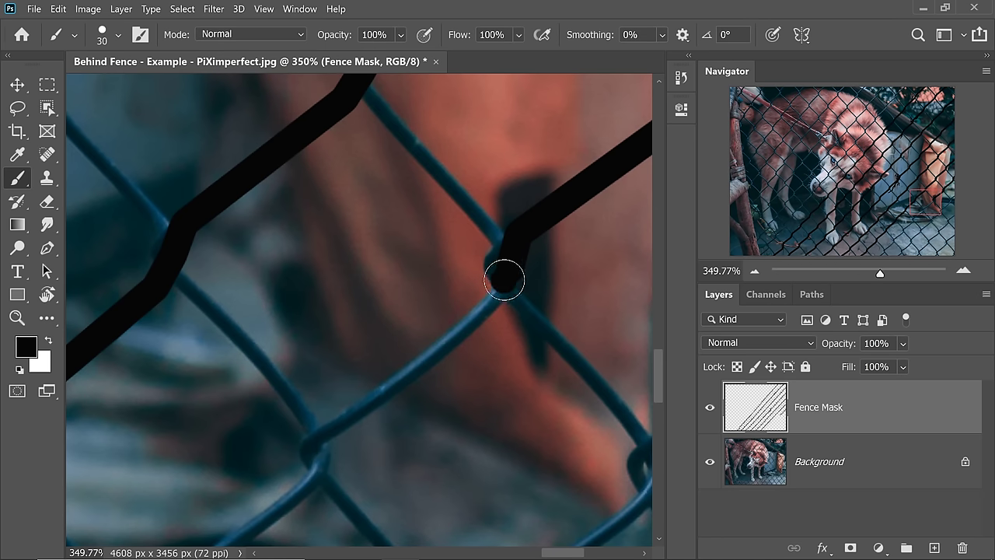
{"action": "mouse_move", "coordinate": [503, 278]}
{"action": "left_mouse_down"}
{"action": "mouse_move", "coordinate": [464, 337]}
{"action": "mouse_move", "coordinate": [381, 398]}
{"action": "mouse_move", "coordinate": [311, 424]}
{"action": "left_mouse_up"}
{"action": "key", "text": "ctrl+z"}
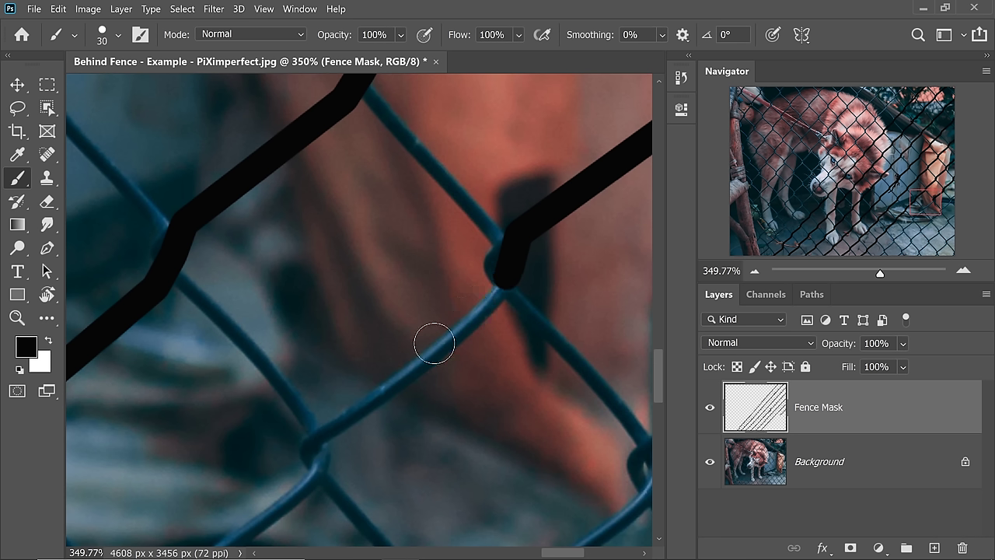
{"action": "left_click", "coordinate": [325, 430], "text": "shift"}
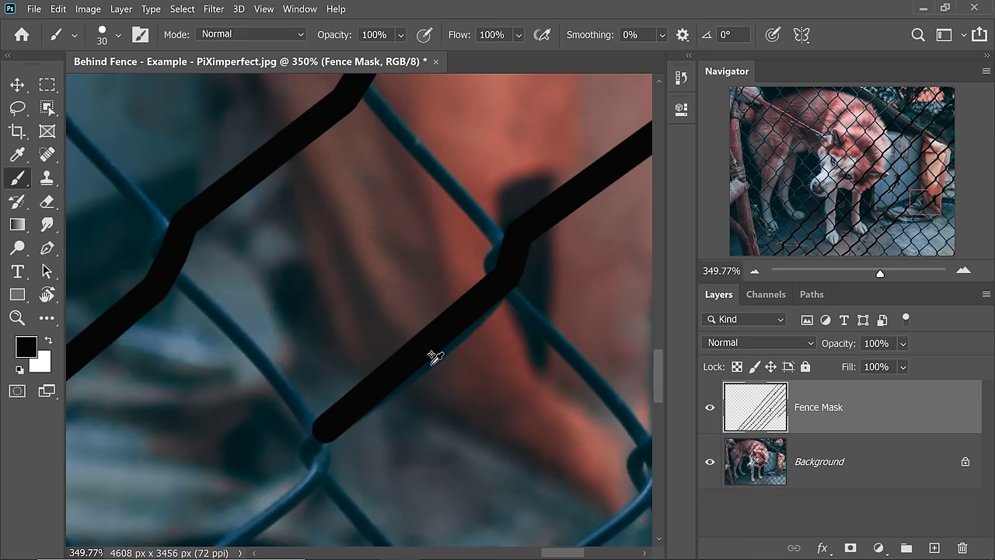
{"action": "key", "text": "ctrl+z"}
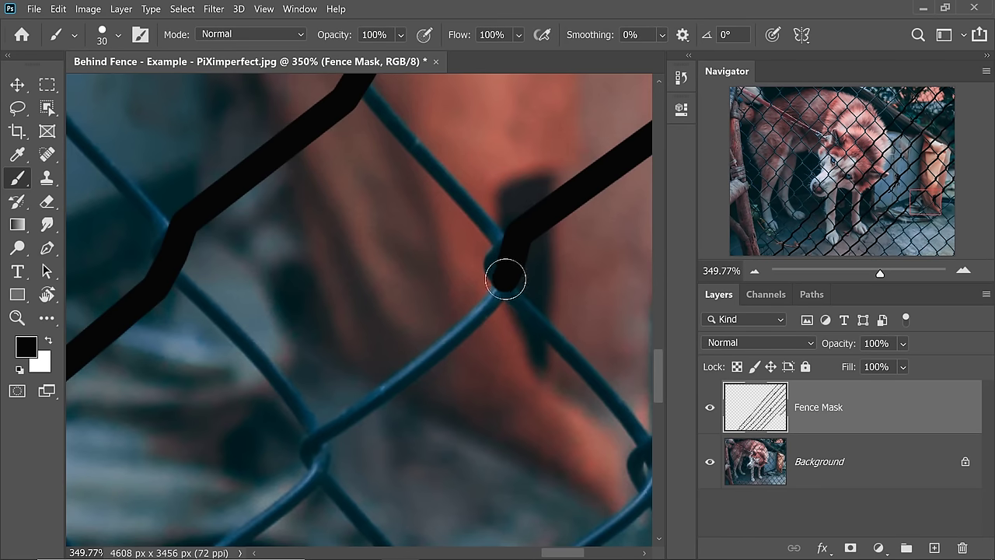
- Try to cover the curved link with two shorter straight strokes meeting at its middle, and undo both
{"action": "left_click", "coordinate": [417, 369], "text": "shift"}
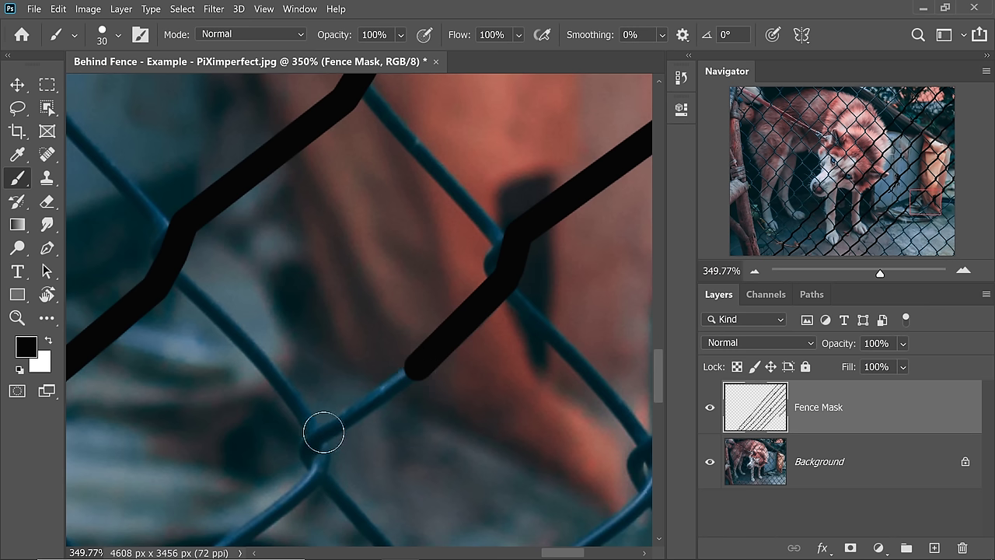
{"action": "left_click", "coordinate": [334, 428], "text": "shift"}
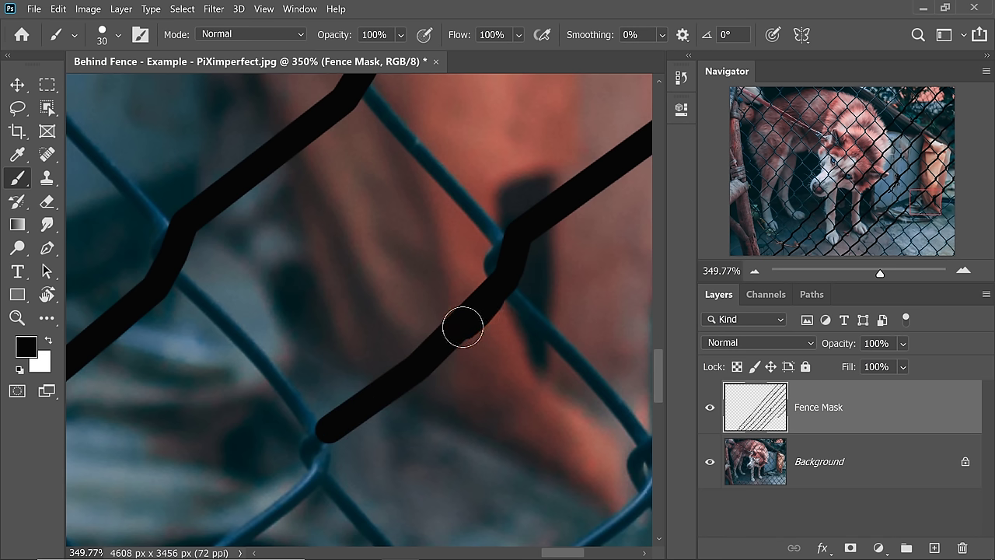
{"action": "key", "text": "ctrl+z"}
{"action": "key", "text": "ctrl+z"}
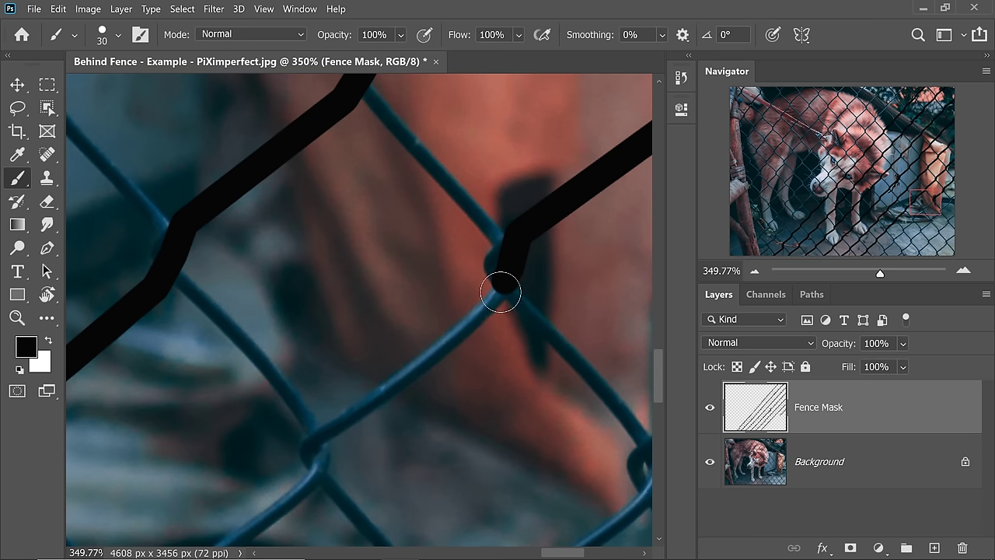
- Paint over the curved link freehand, following its bend down to the next knot
{"action": "left_click_drag", "start_coordinate": [473, 320], "coordinate": [331, 432]}
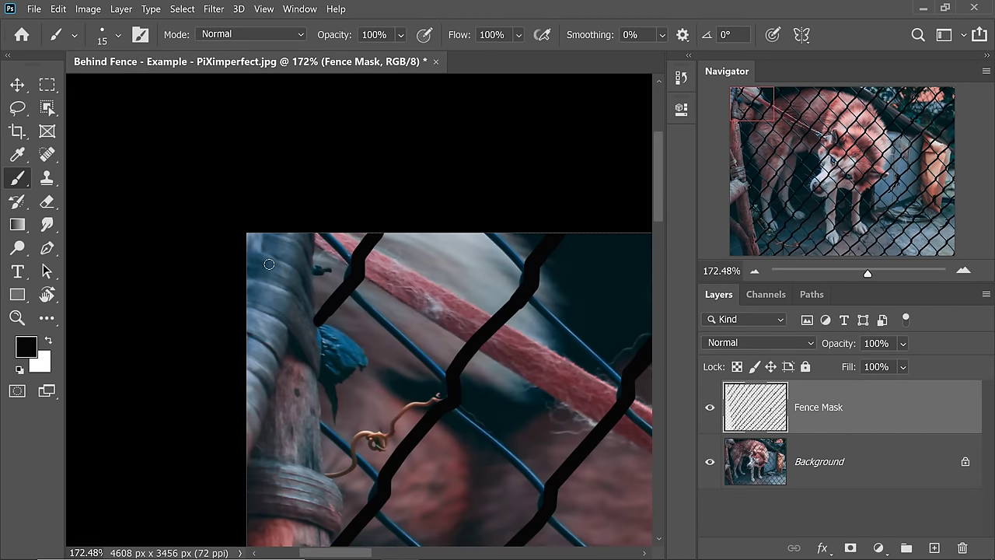
{"action": "key", "text": "ctrl+0"}
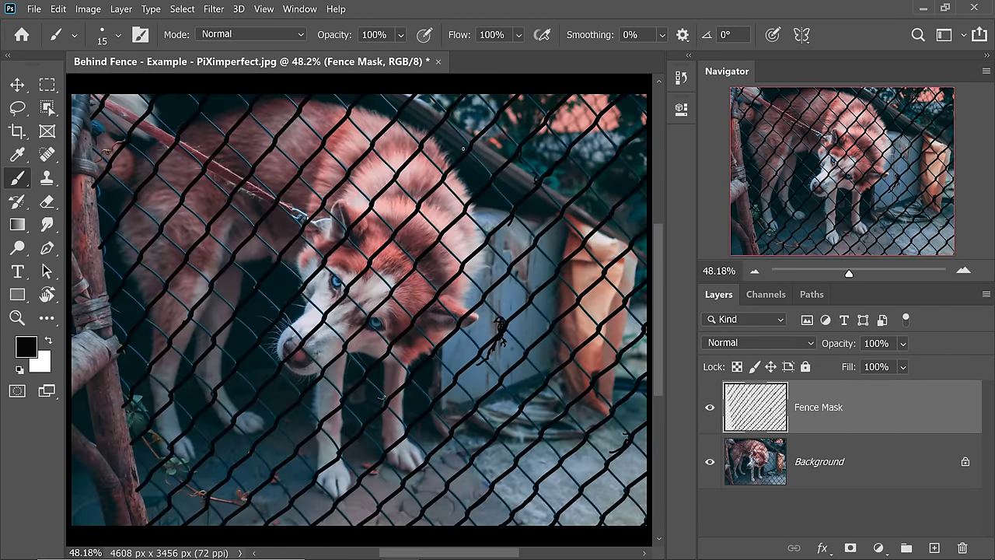
- Enlarge the brush to 35 px and paint a straight black stroke along the crossing wire in the photo's upper right corner
{"action": "left_click_drag", "start_coordinate": [625, 102], "coordinate": [664, 106]}
{"action": "left_click_drag", "start_coordinate": [649, 124], "coordinate": [367, 224]}
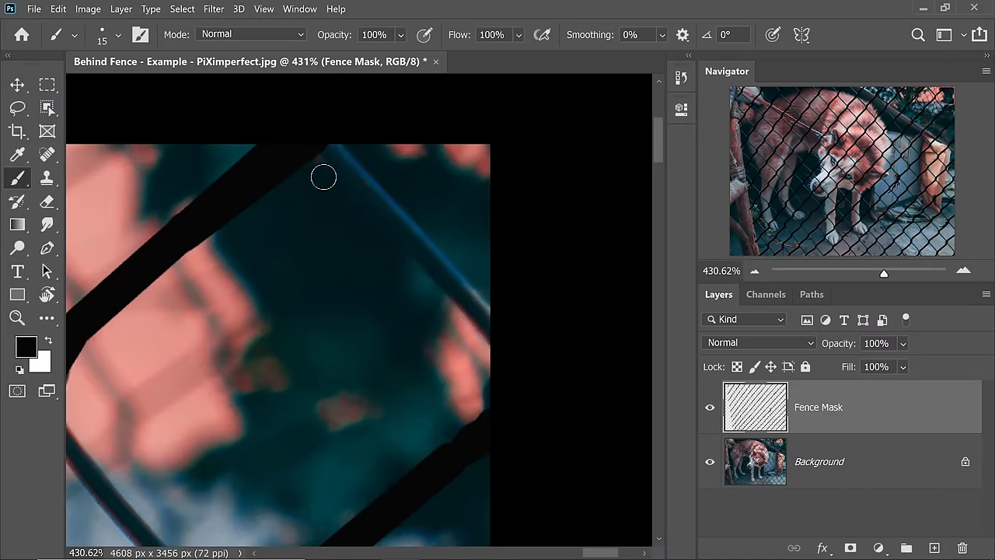
{"action": "key", "text": "bracketright"}
{"action": "key", "text": "bracketright"}
{"action": "key", "text": "bracketright"}
{"action": "key", "text": "bracketright"}
{"action": "left_click", "coordinate": [333, 152]}
{"action": "left_click", "coordinate": [503, 345], "text": "shift"}
- Cover the further crossing links near the upper right corner with straight black strokes running down from knot to knot
{"action": "left_click_drag", "start_coordinate": [132, 319], "coordinate": [591, 403]}
{"action": "left_click", "coordinate": [294, 227]}
{"action": "left_click", "coordinate": [488, 433], "text": "shift"}
{"action": "mouse_move", "coordinate": [461, 509]}
{"action": "left_mouse_down"}
{"action": "mouse_move", "coordinate": [369, 381]}
{"action": "mouse_move", "coordinate": [361, 284]}
{"action": "left_mouse_up"}
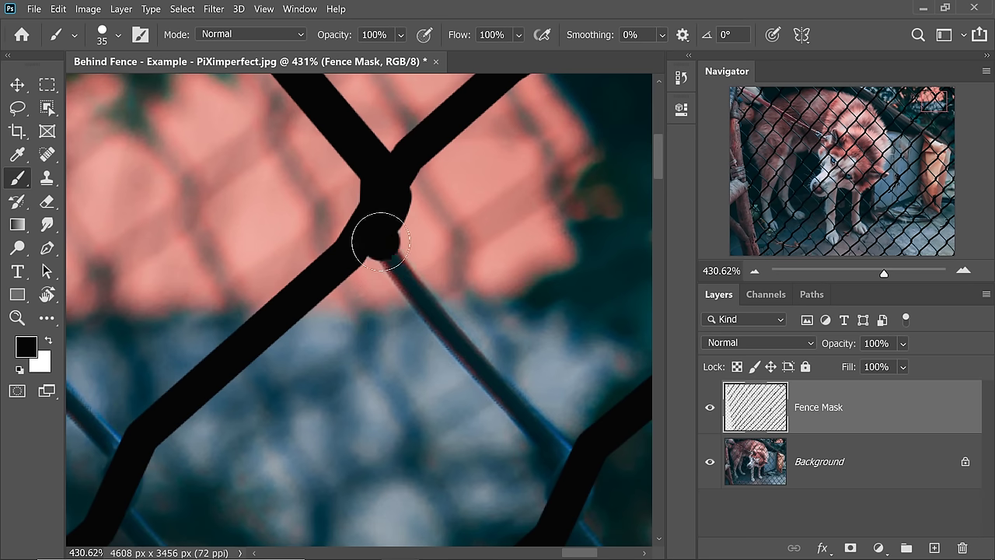
{"action": "left_click", "coordinate": [534, 449], "text": "shift"}
{"action": "left_click_drag", "start_coordinate": [558, 470], "coordinate": [373, 284]}
{"action": "left_click", "coordinate": [378, 287]}
{"action": "left_click", "coordinate": [573, 497], "text": "shift"}
{"action": "left_click_drag", "start_coordinate": [573, 497], "coordinate": [475, 389]}
{"action": "mouse_move", "coordinate": [101, 276]}
{"action": "left_mouse_down"}
{"action": "mouse_move", "coordinate": [275, 236]}
{"action": "mouse_move", "coordinate": [498, 529]}
{"action": "left_mouse_up"}
{"action": "left_click", "coordinate": [235, 230]}
{"action": "mouse_move", "coordinate": [241, 248]}
{"action": "left_mouse_down"}
{"action": "mouse_move", "coordinate": [485, 413]}
{"action": "mouse_move", "coordinate": [395, 291]}
{"action": "mouse_move", "coordinate": [475, 326]}
{"action": "mouse_move", "coordinate": [405, 343]}
{"action": "mouse_move", "coordinate": [233, 109]}
{"action": "left_mouse_up"}
- Set the brush to 30 px and paint the next crossing wire from the photo's upper edge down to the wooden beam
{"action": "scroll", "coordinate": [544, 420], "scroll_direction": "down", "scroll_amount": 5}
{"action": "scroll", "coordinate": [380, 262], "scroll_direction": "up", "scroll_amount": 6}
{"action": "key", "text": "bracketleft"}
{"action": "left_click", "coordinate": [354, 214]}
{"action": "scroll", "coordinate": [354, 214], "scroll_direction": "down", "scroll_amount": 3}
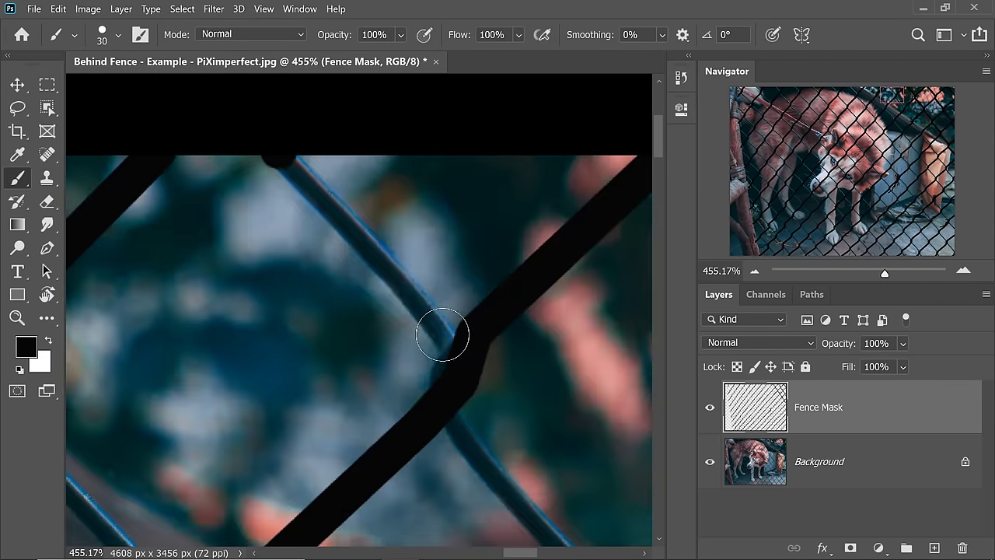
{"action": "left_click", "coordinate": [443, 335], "text": "shift"}
{"action": "mouse_move", "coordinate": [443, 342]}
{"action": "left_mouse_down"}
{"action": "mouse_move", "coordinate": [446, 414]}
{"action": "mouse_move", "coordinate": [229, 186]}
{"action": "left_mouse_up"}
{"action": "left_click", "coordinate": [435, 377], "text": "shift"}
{"action": "left_click_drag", "start_coordinate": [430, 394], "coordinate": [407, 287]}
{"action": "left_click", "coordinate": [414, 311]}
{"action": "left_click_drag", "start_coordinate": [471, 375], "coordinate": [271, 131]}
{"action": "left_click", "coordinate": [455, 330], "text": "shift"}
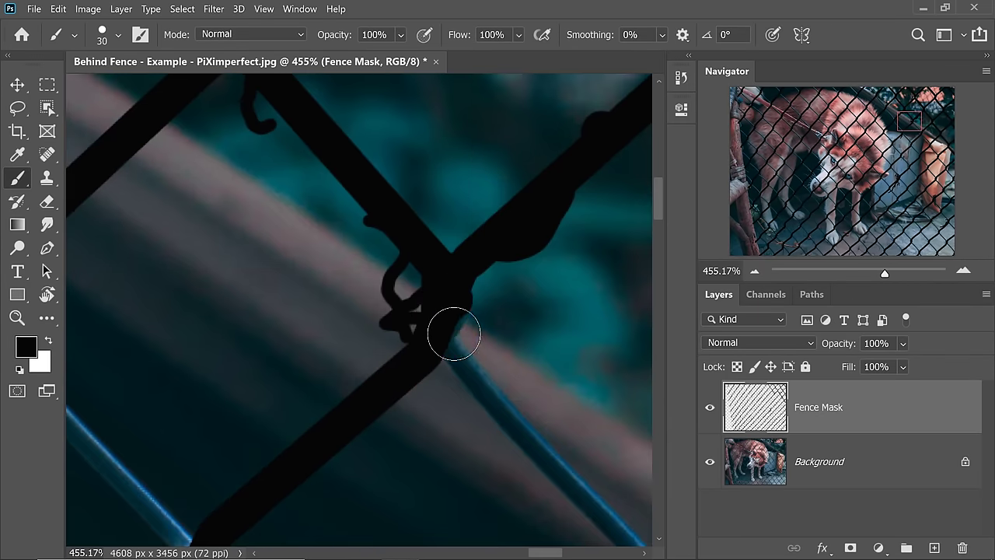
- Extend this crossing line with straight black strokes from knot to knot, down past the wooden beam
{"action": "left_click_drag", "start_coordinate": [455, 334], "coordinate": [265, 109]}
{"action": "left_click", "coordinate": [466, 358], "text": "shift"}
{"action": "left_click_drag", "start_coordinate": [487, 376], "coordinate": [257, 116]}
{"action": "left_click", "coordinate": [455, 365], "text": "shift"}
{"action": "left_click_drag", "start_coordinate": [446, 420], "coordinate": [254, 119]}
{"action": "left_click", "coordinate": [466, 311], "text": "shift"}
{"action": "left_click_drag", "start_coordinate": [458, 355], "coordinate": [290, 95]}
{"action": "left_click", "coordinate": [496, 338], "text": "shift"}
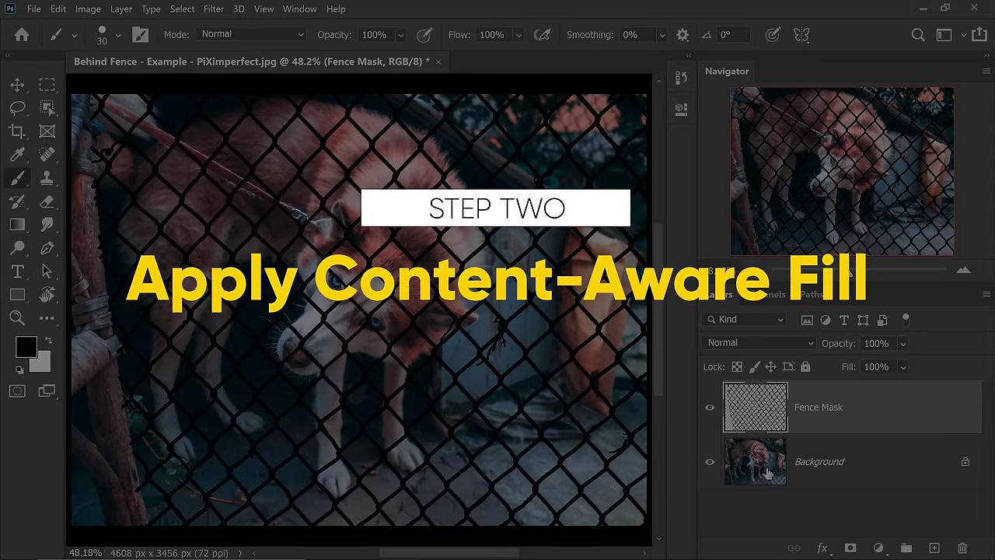
- Make the Background layer active, hide the Fence Mask layer and load the mask's painted pixels as a selection
{"action": "left_click", "coordinate": [886, 461]}
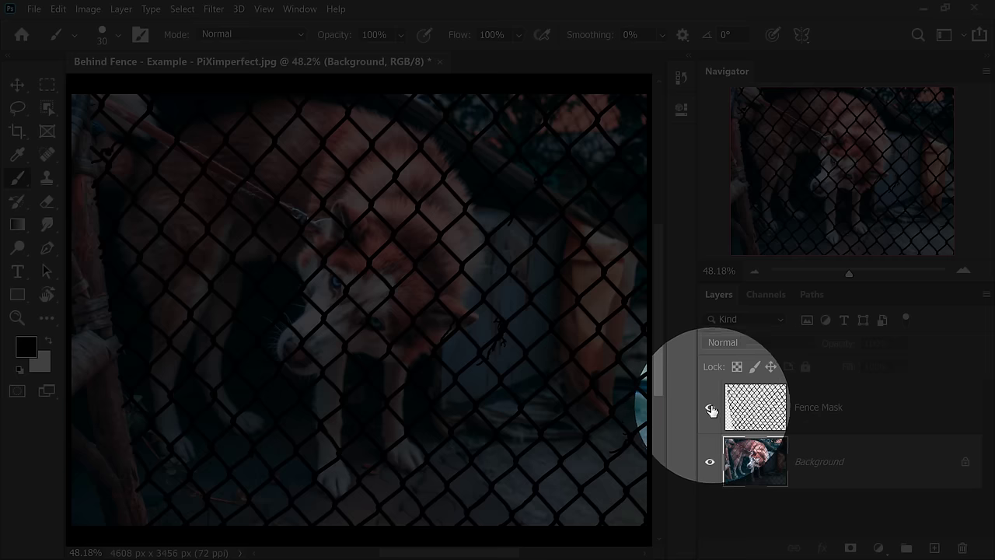
{"action": "left_click", "coordinate": [709, 410]}
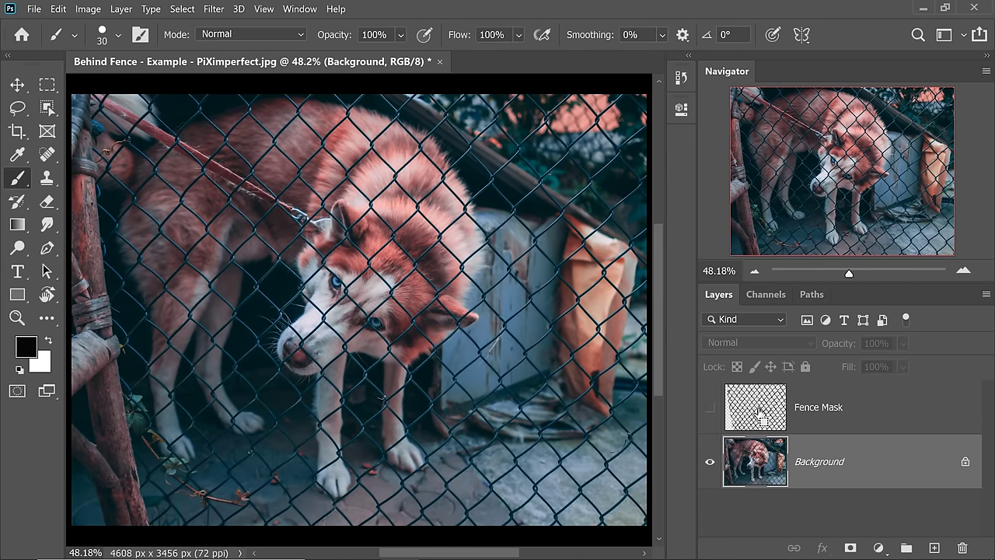
{"action": "left_click", "coordinate": [761, 416], "text": "ctrl"}
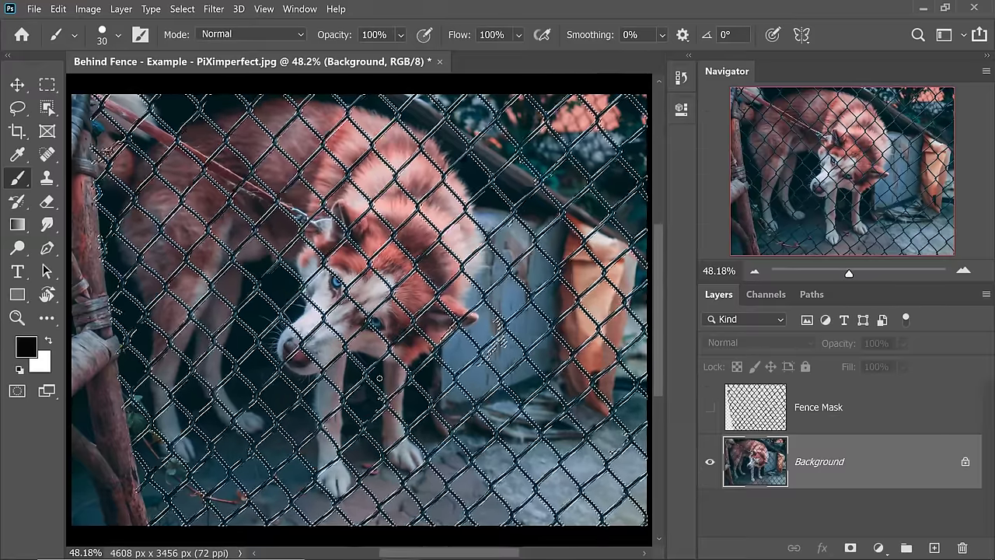
{"action": "left_click", "coordinate": [58, 9]}
{"action": "left_click", "coordinate": [99, 226]}
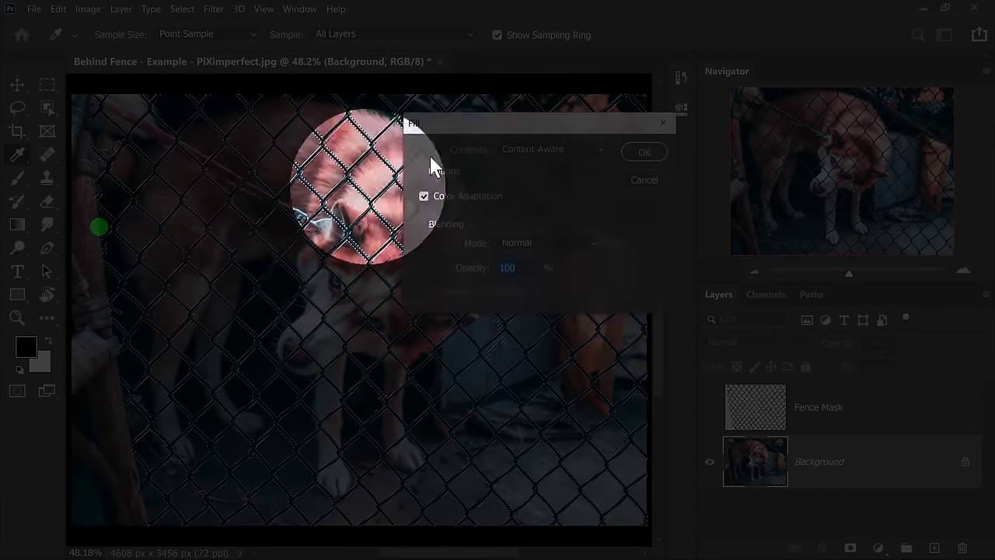
{"action": "left_click", "coordinate": [643, 179]}
{"action": "key", "text": "b"}
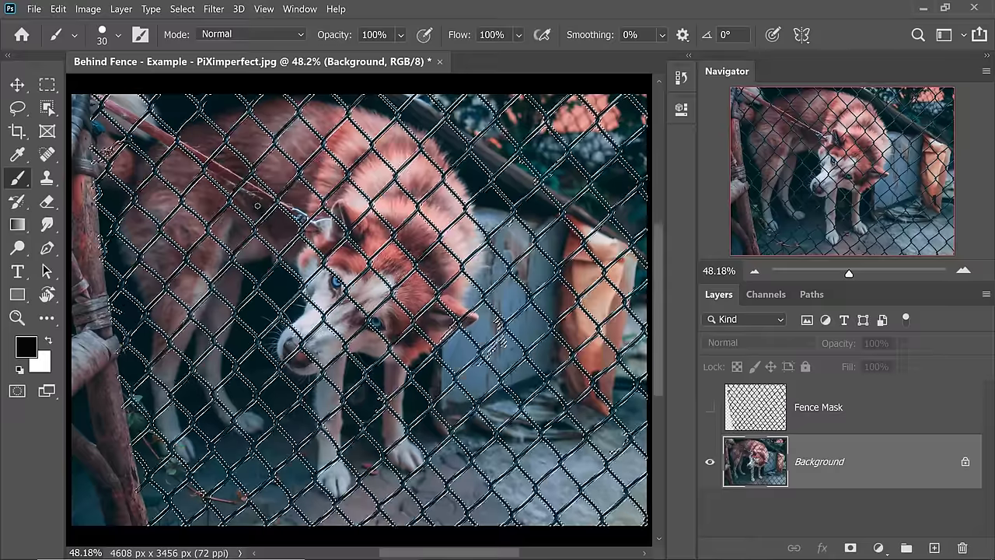
- Start Content-Aware Fill for the fence selection and set its output to Current Layer
{"action": "left_click", "coordinate": [59, 10]}
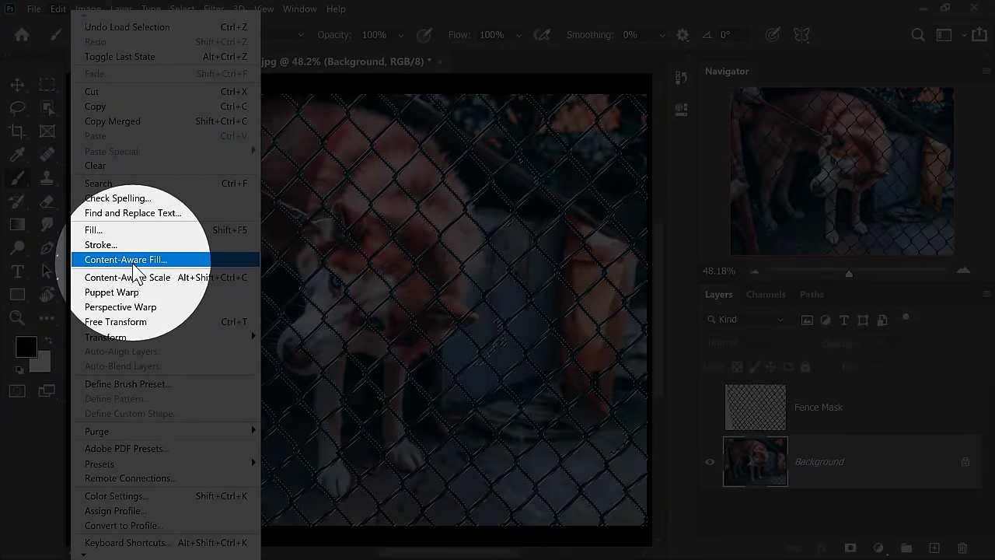
{"action": "left_click", "coordinate": [160, 260]}
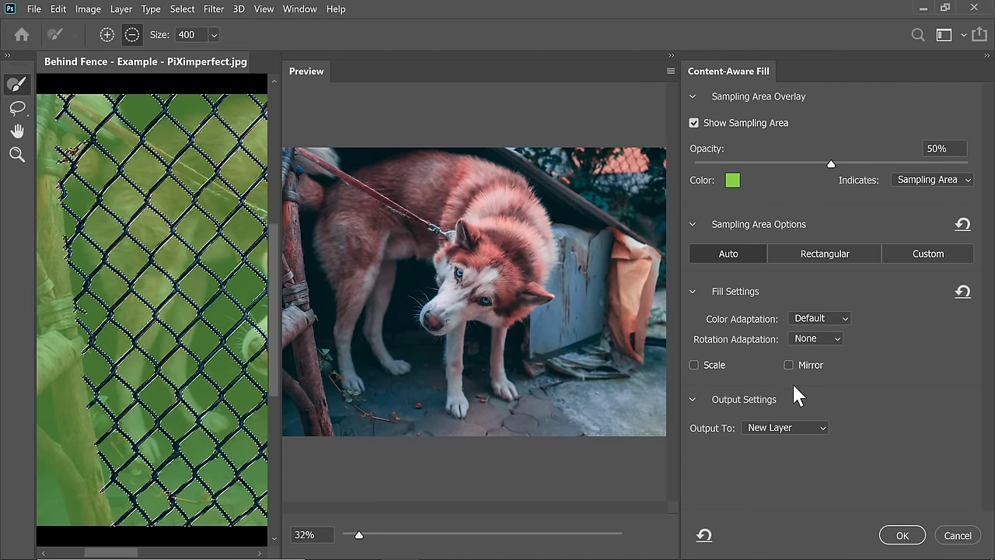
{"action": "left_click", "coordinate": [778, 429]}
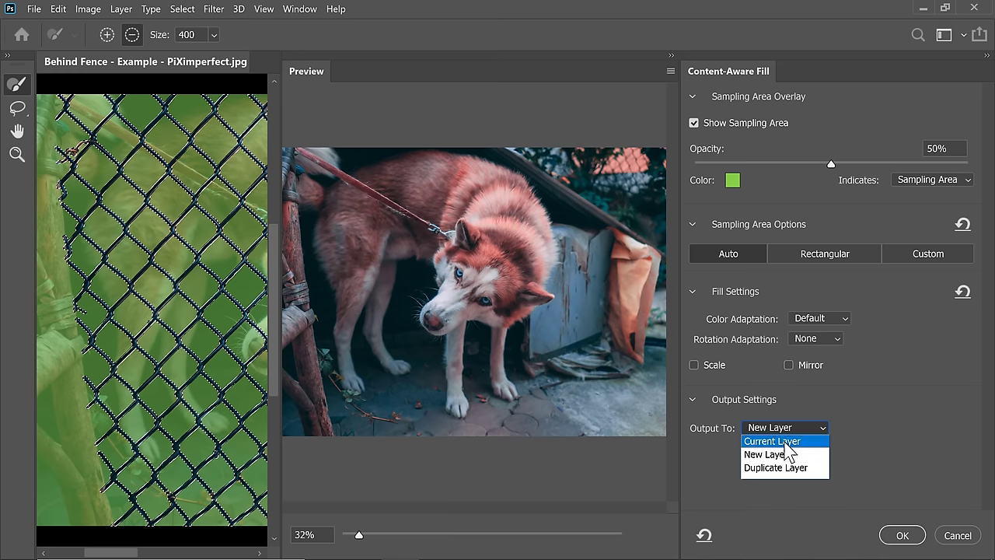
{"action": "left_click", "coordinate": [786, 441]}
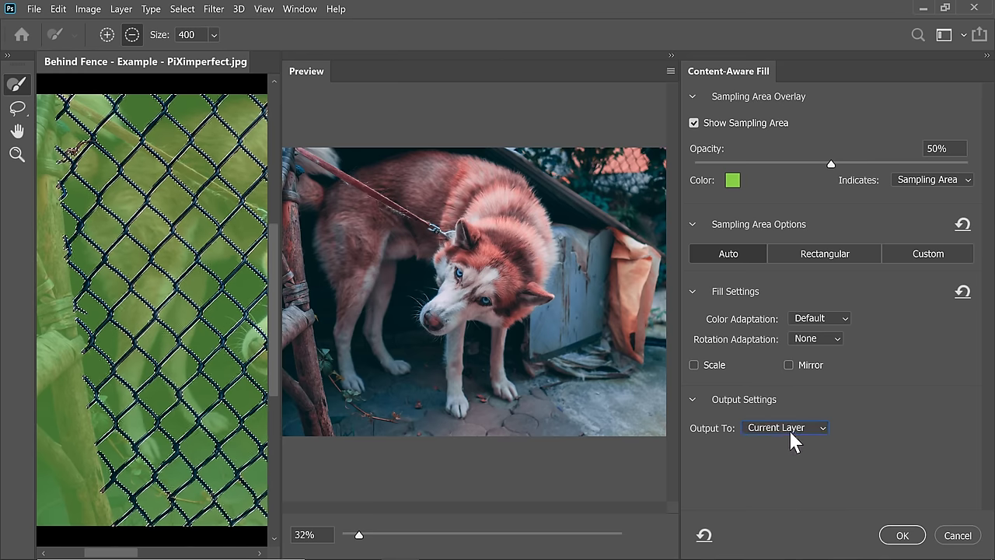
{"action": "left_click", "coordinate": [792, 430]}
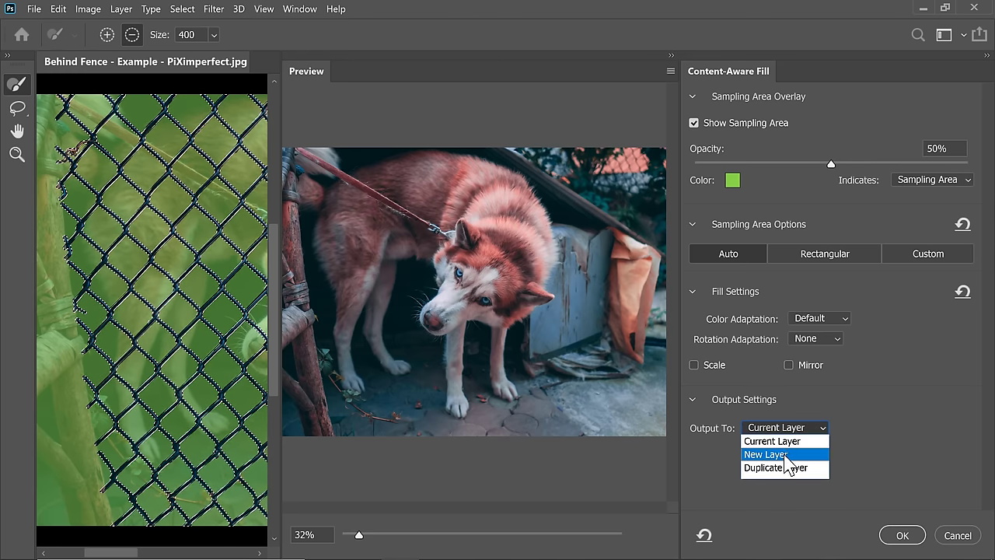